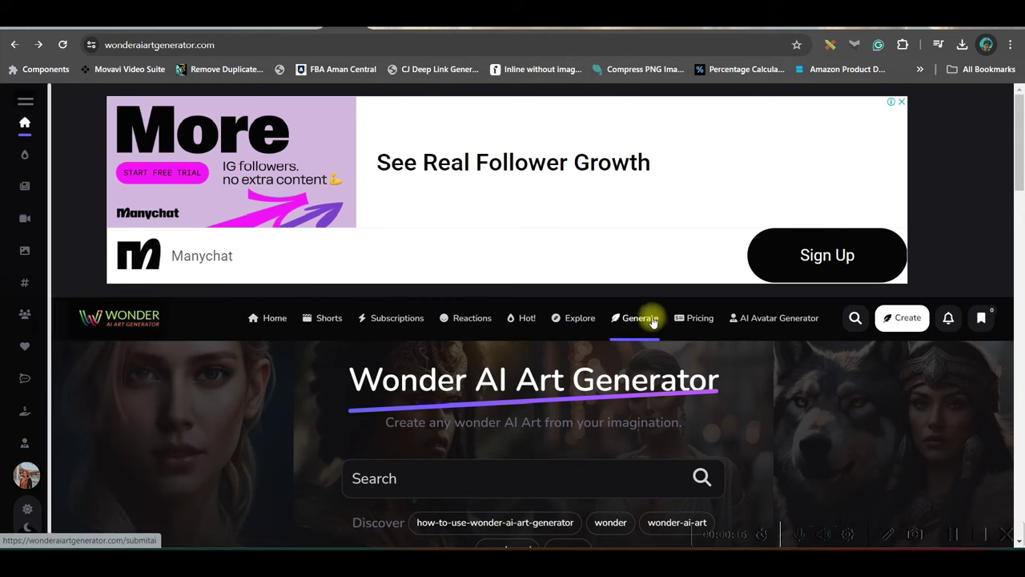
# Step: Search the Explore page for 'Virat Kohli' and scroll the cartoon results
pyautogui.click(582, 324)
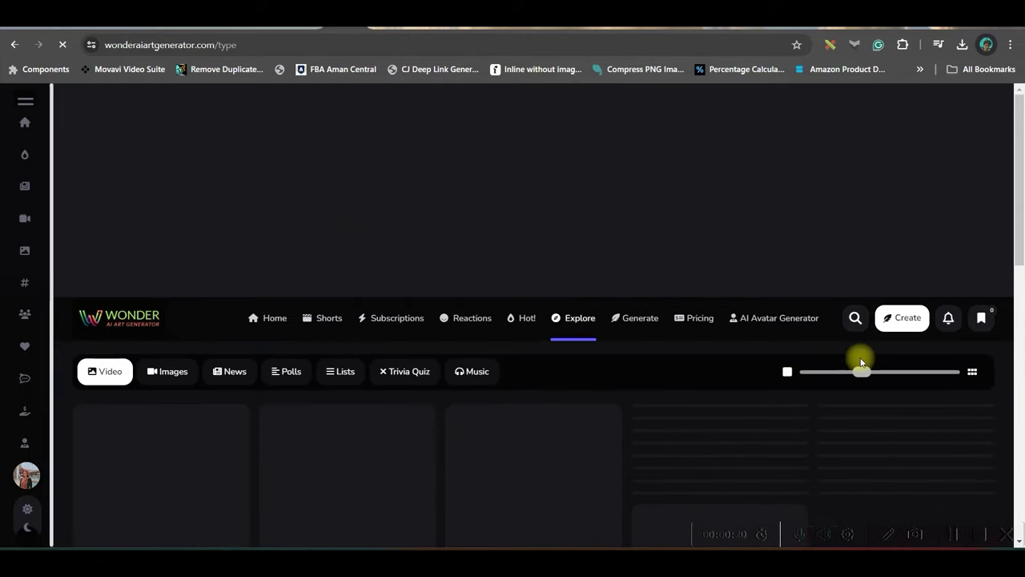
pyautogui.click(855, 318)
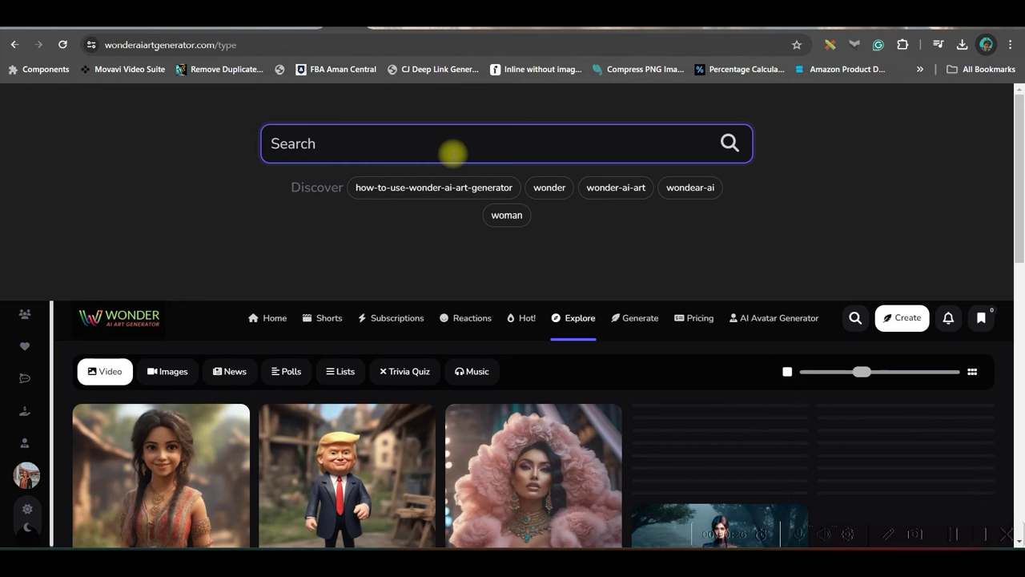
pyautogui.write('Virat Kohli')
pyautogui.click(740, 142)
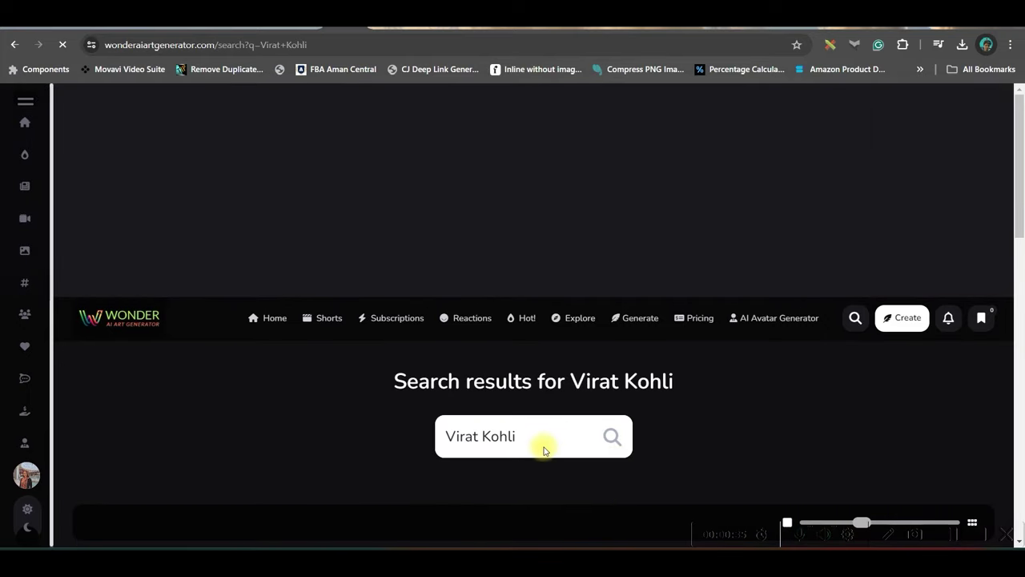
pyautogui.scroll(-1, 268, 307)
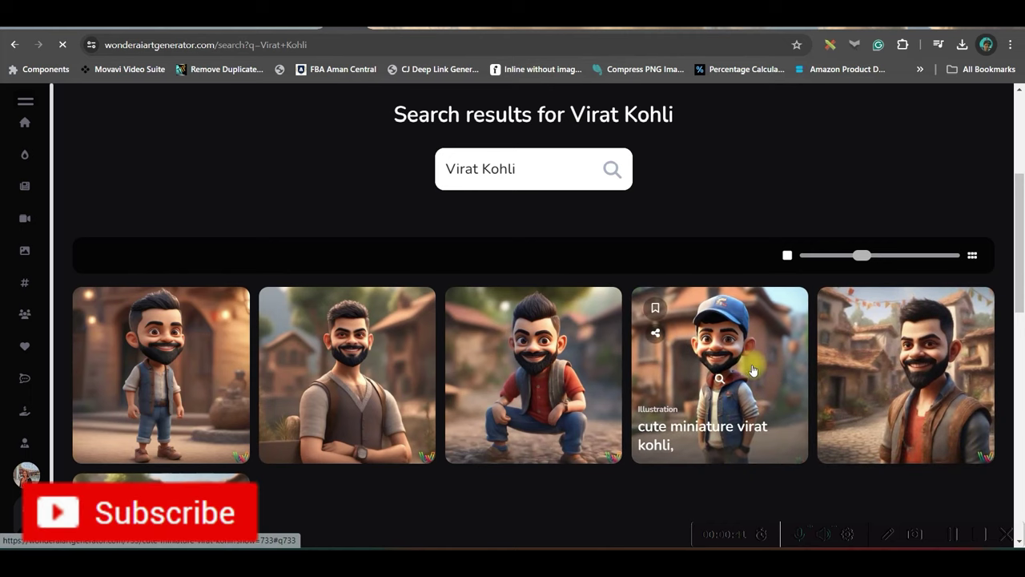
# Step: Copy the prompt of the 'cute miniature virat kohli' image
pyautogui.click(753, 369)
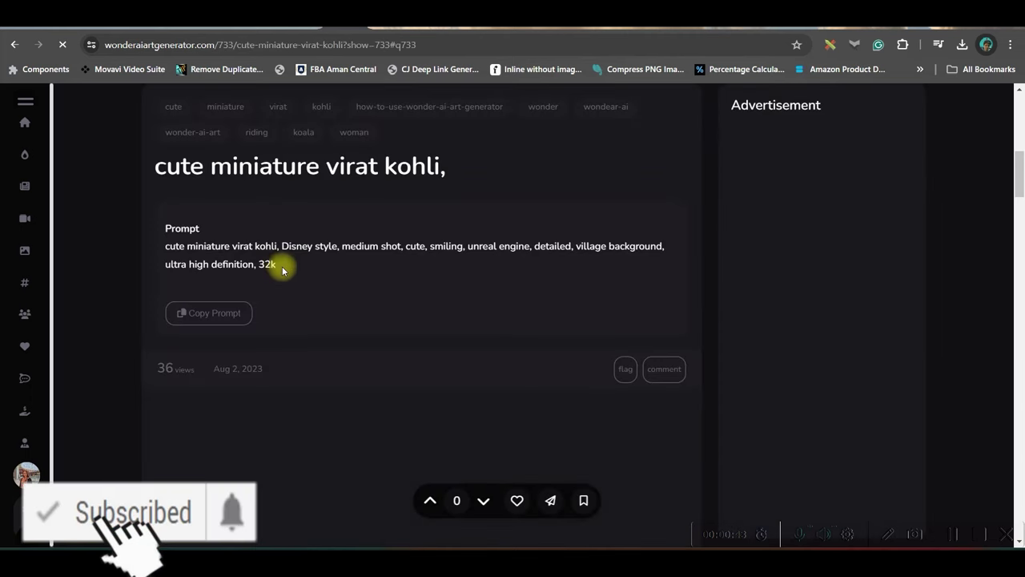
pyautogui.tripleClick(167, 240)
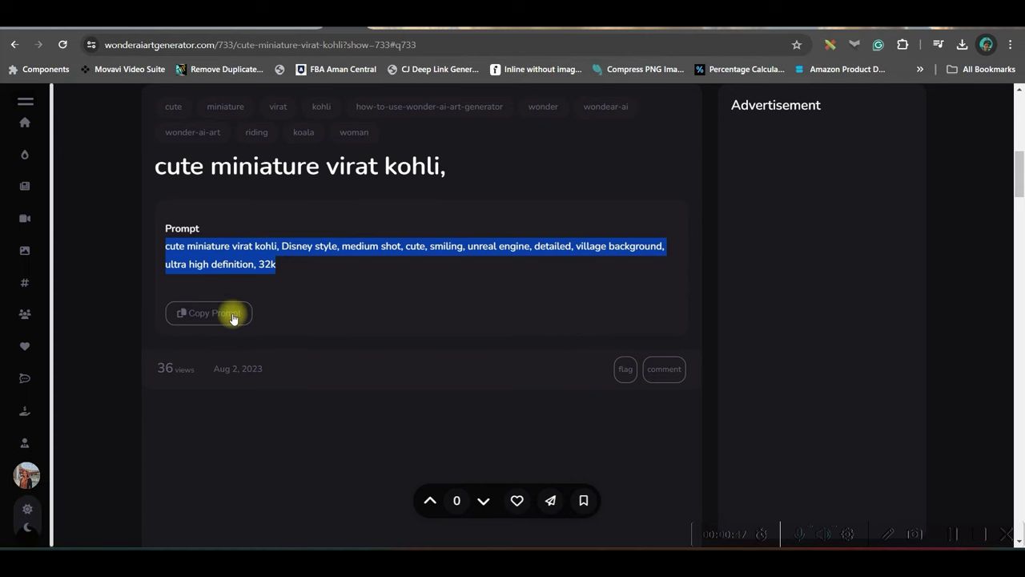
pyautogui.click(442, 306)
# Step: Scroll through the Related Posts below the miniature Kohli image
pyautogui.scroll(-2, 445, 308)
pyautogui.scroll(-2, 450, 323)
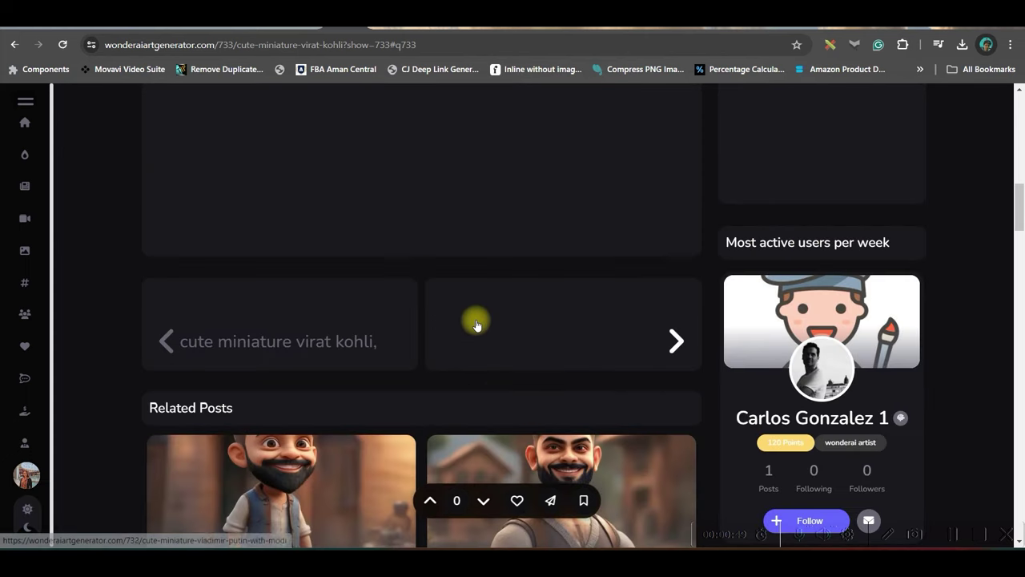
pyautogui.scroll(-2, 473, 322)
pyautogui.scroll(-2, 478, 314)
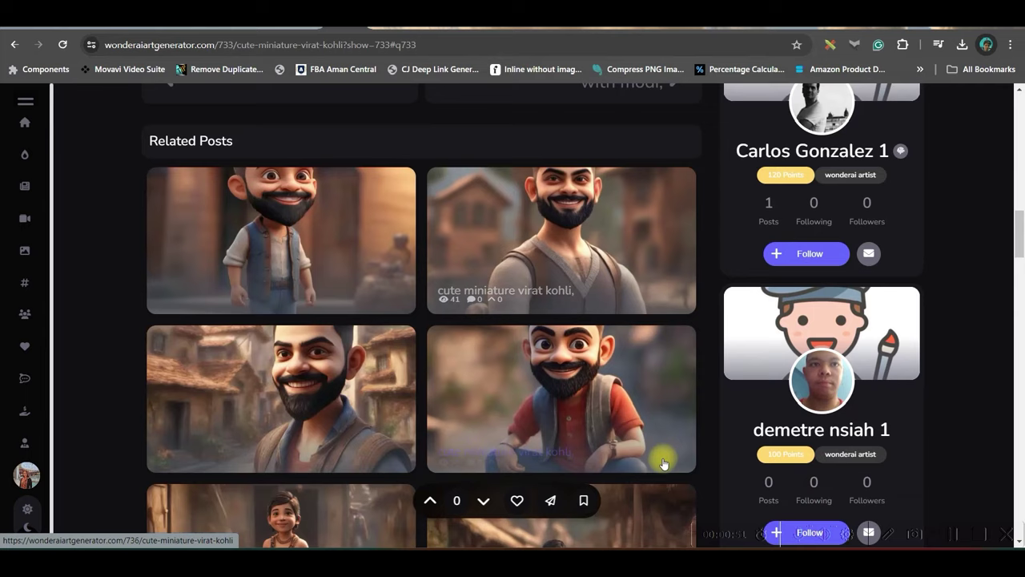
pyautogui.scroll(-1, 622, 347)
pyautogui.scroll(-1, 676, 404)
pyautogui.moveTo(561, 423)
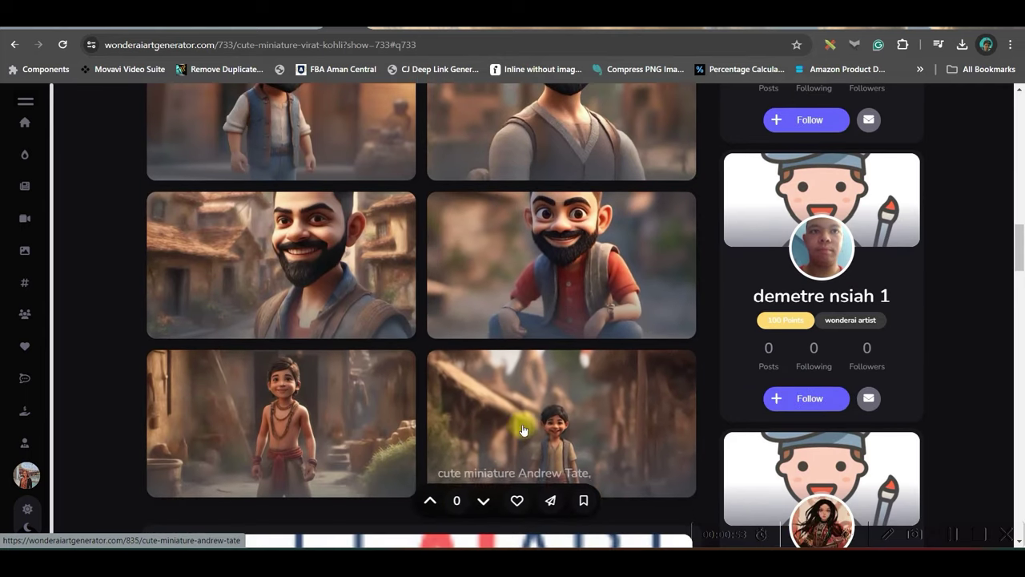
pyautogui.scroll(-3, 572, 451)
pyautogui.scroll(2, 400, 339)
pyautogui.scroll(4, 418, 346)
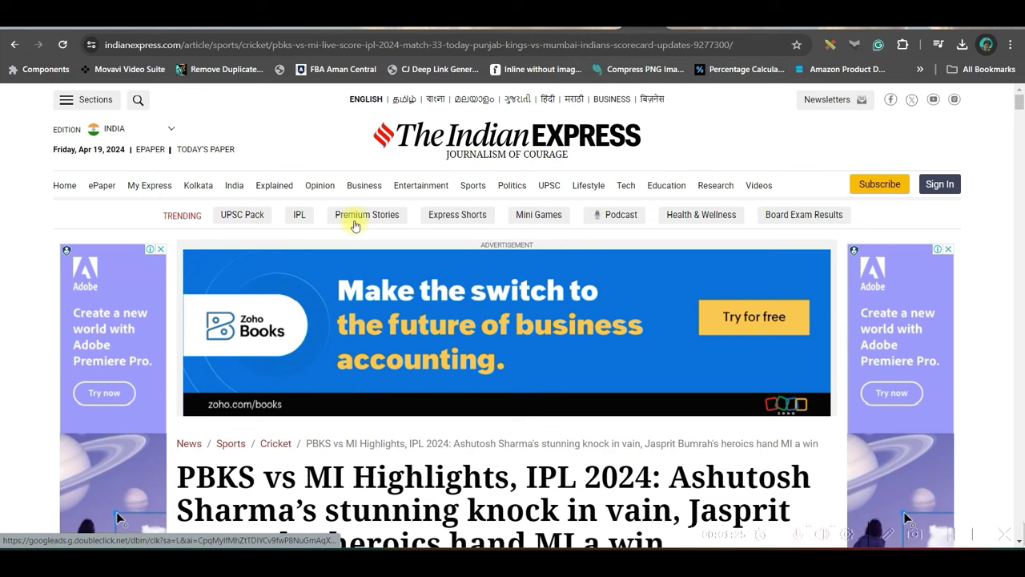
# Step: Open the IPL 2024 Rishabh Pant article and select its opening comeback paragraph
pyautogui.click(300, 215)
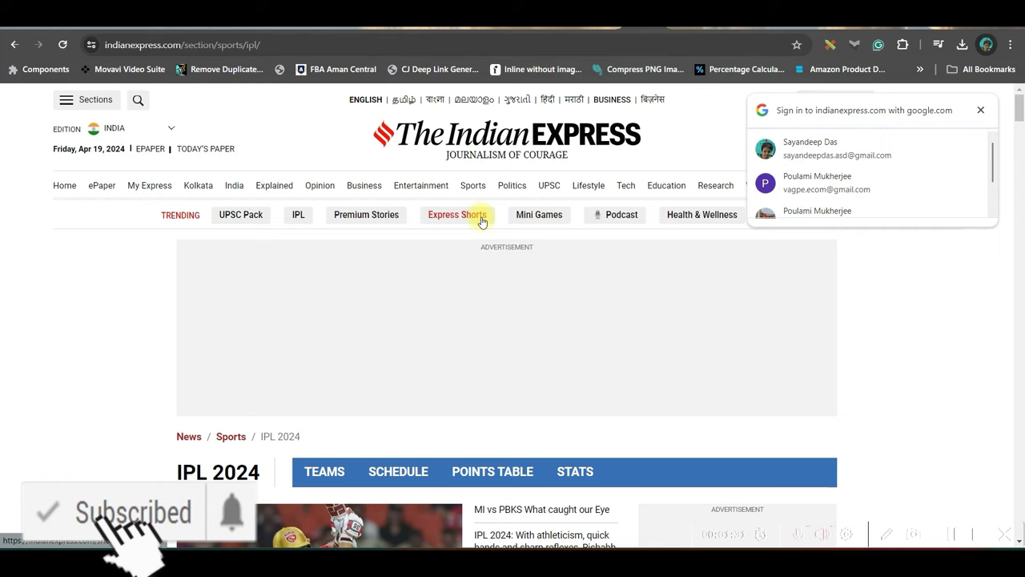
pyautogui.scroll(-5, 631, 286)
pyautogui.scroll(-4, 290, 271)
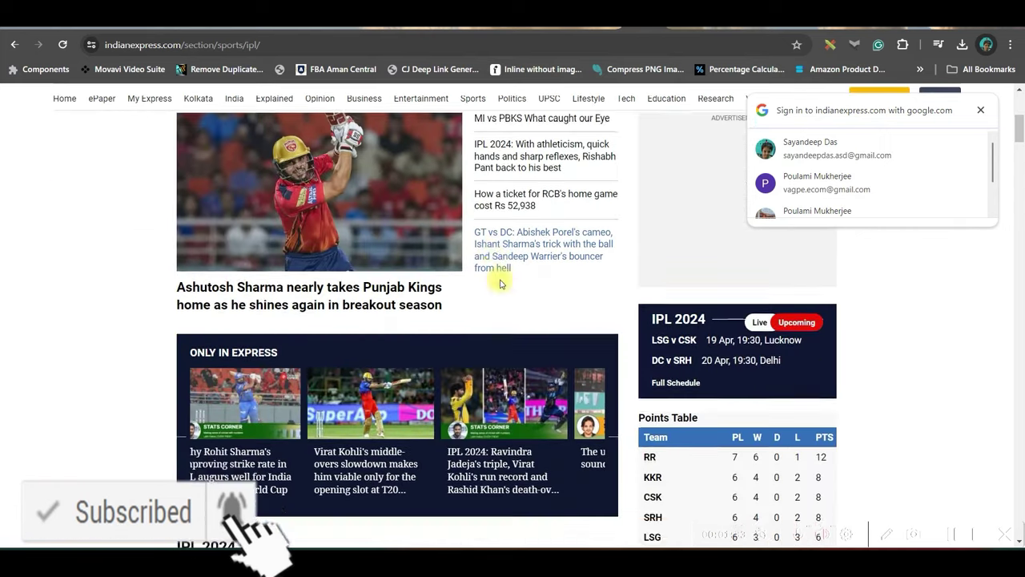
pyautogui.scroll(5, 453, 323)
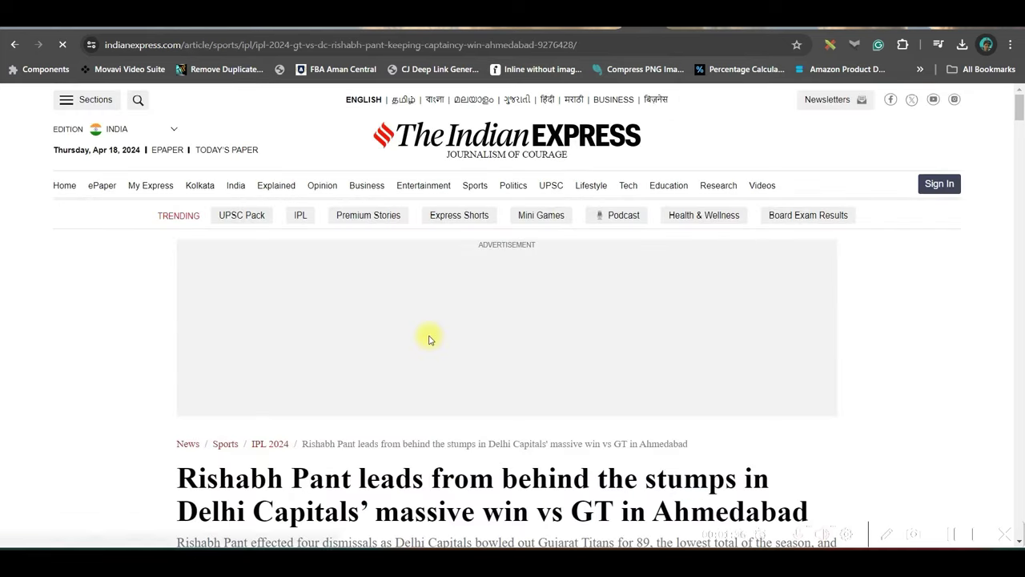
pyautogui.scroll(-3, 533, 298)
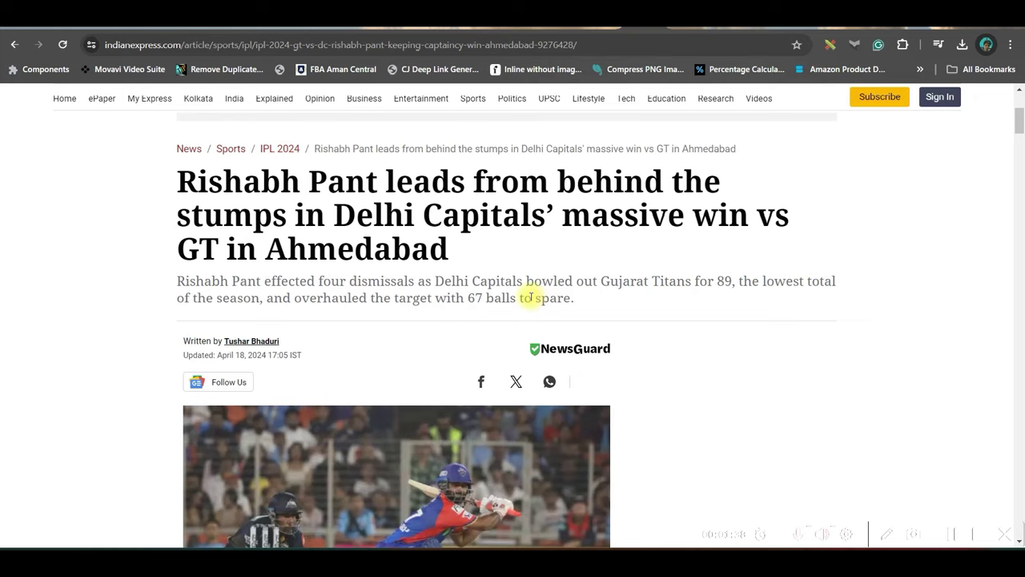
pyautogui.scroll(-3, 280, 337)
pyautogui.scroll(-2, 289, 437)
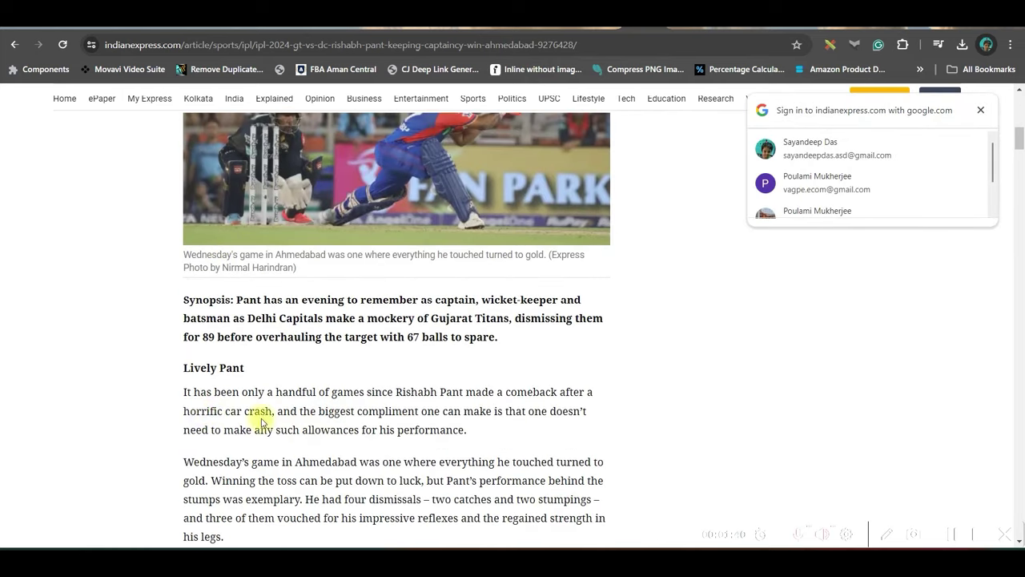
pyautogui.moveTo(200, 399); pyautogui.dragTo(524, 433)
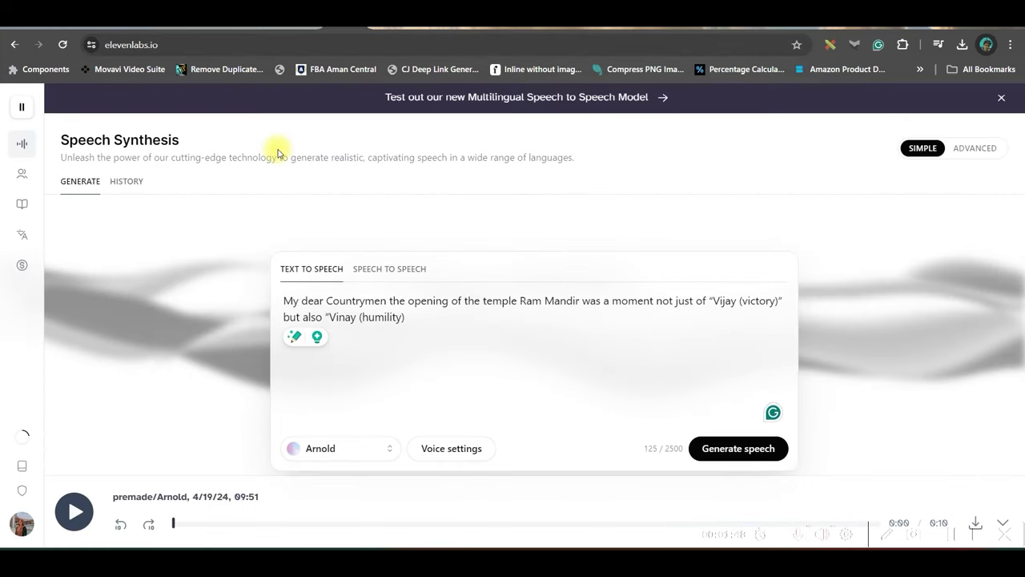
# Step: Replace the old Ram Mandir script with the Pant paragraph and generate it in Bill's voice
pyautogui.click(327, 321)
pyautogui.hotkey('ctrl', 'a')
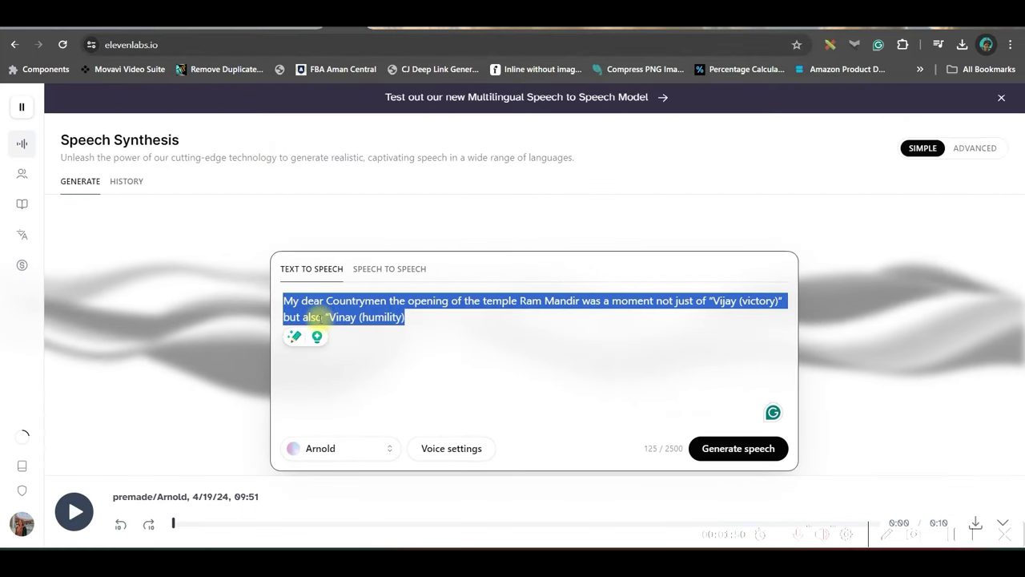
pyautogui.write('It has been only a handful of games since Rishabh Pant made a comeback after a horrific car crash, and the biggest compliment one can make is that one doesn’t need to make any such allowances for his performance.')
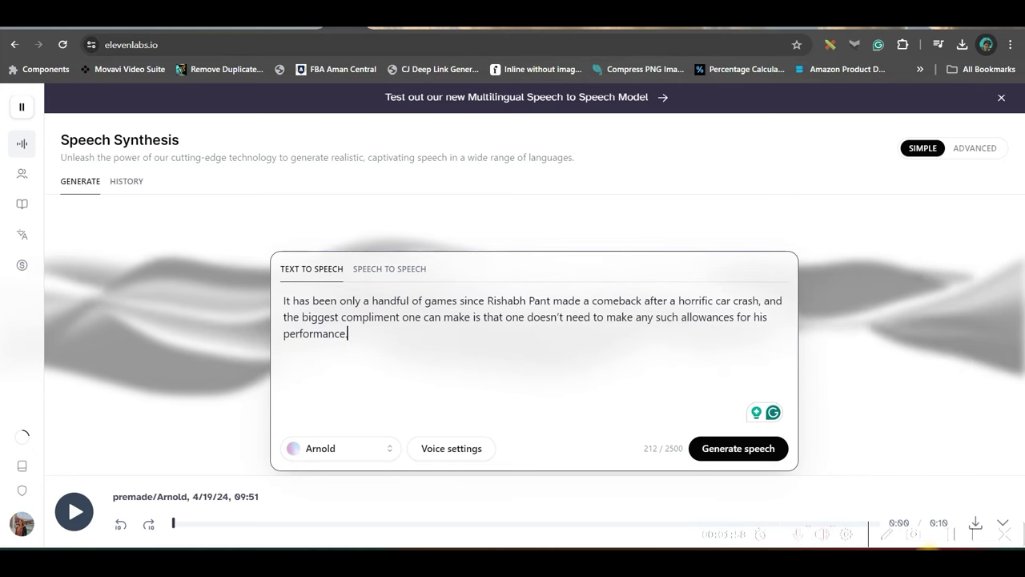
pyautogui.click(356, 449)
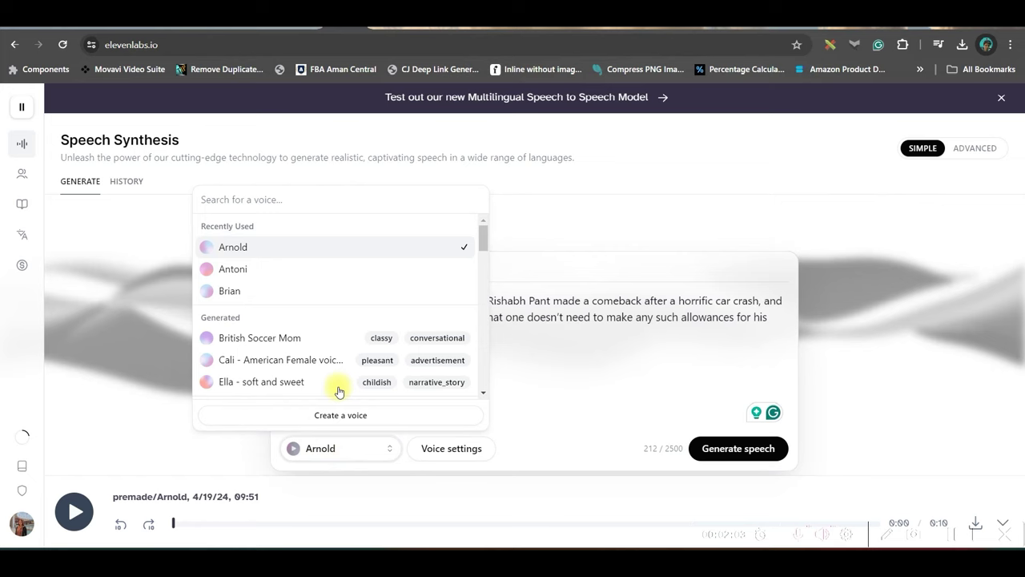
pyautogui.scroll(-5, 241, 336)
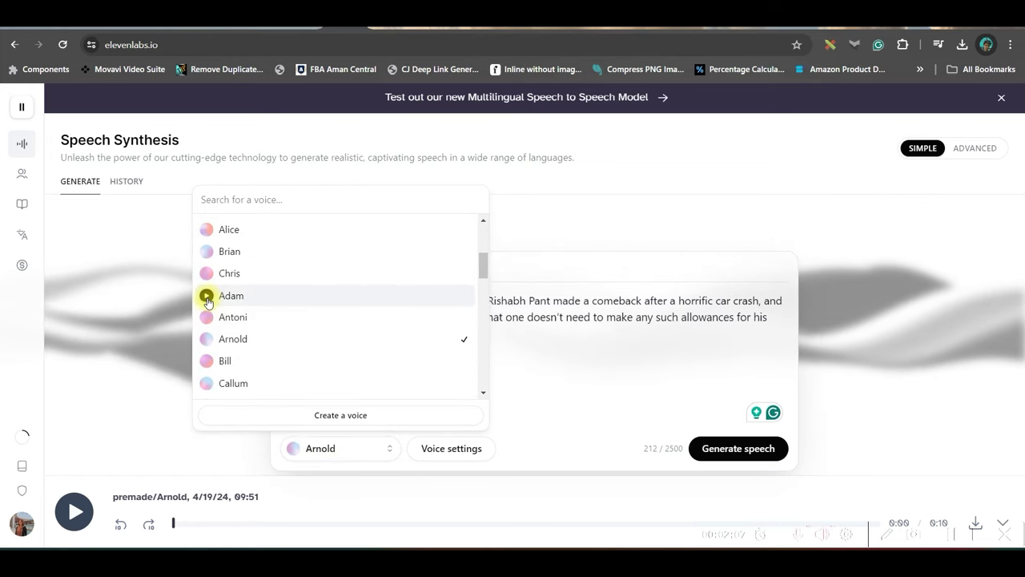
pyautogui.click(223, 360)
pyautogui.click(743, 450)
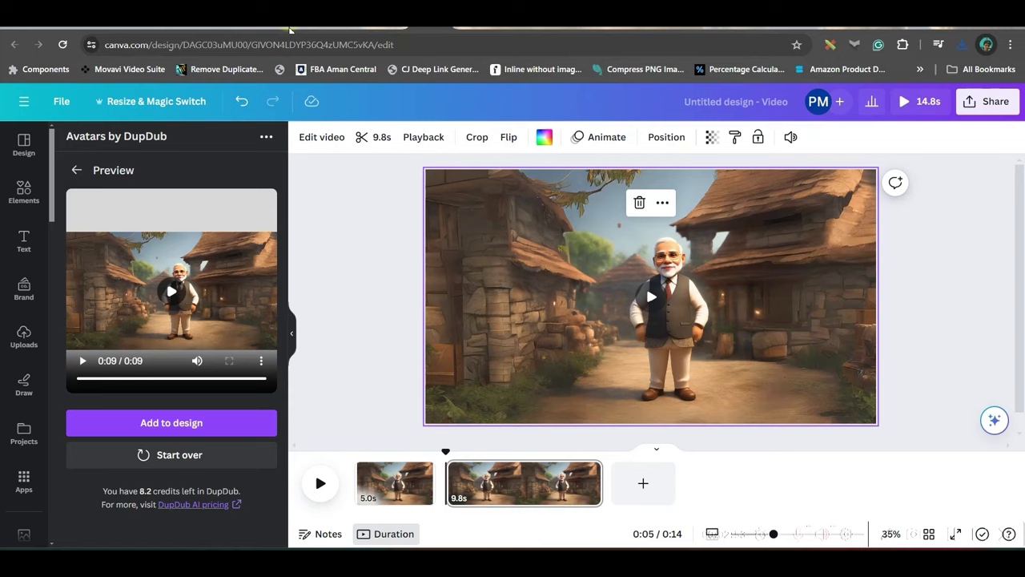
# Step: Upload the virat-kohli PNG from the computer into Canva's Uploads
pyautogui.click(292, 30)
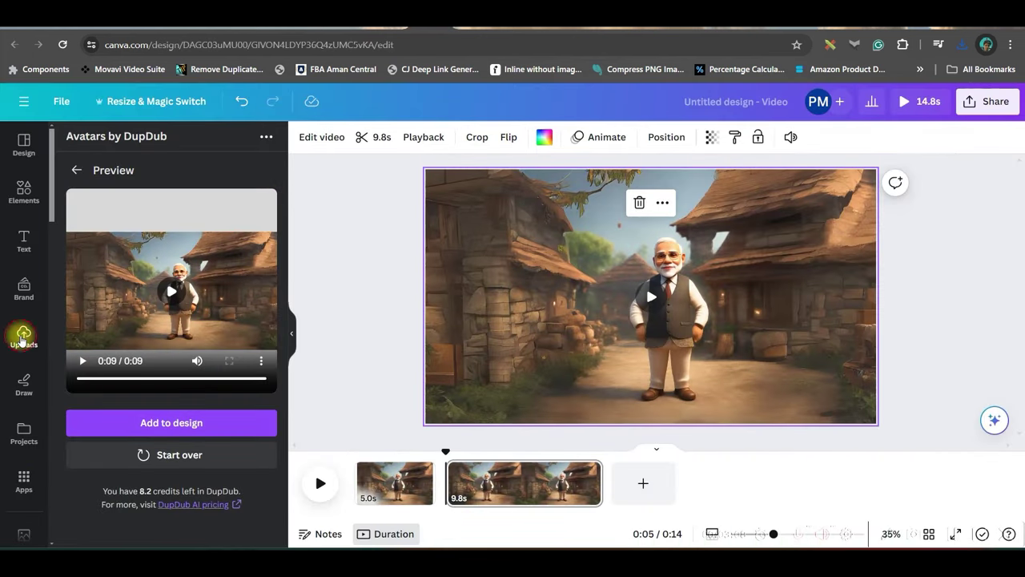
pyautogui.click(24, 335)
pyautogui.click(155, 178)
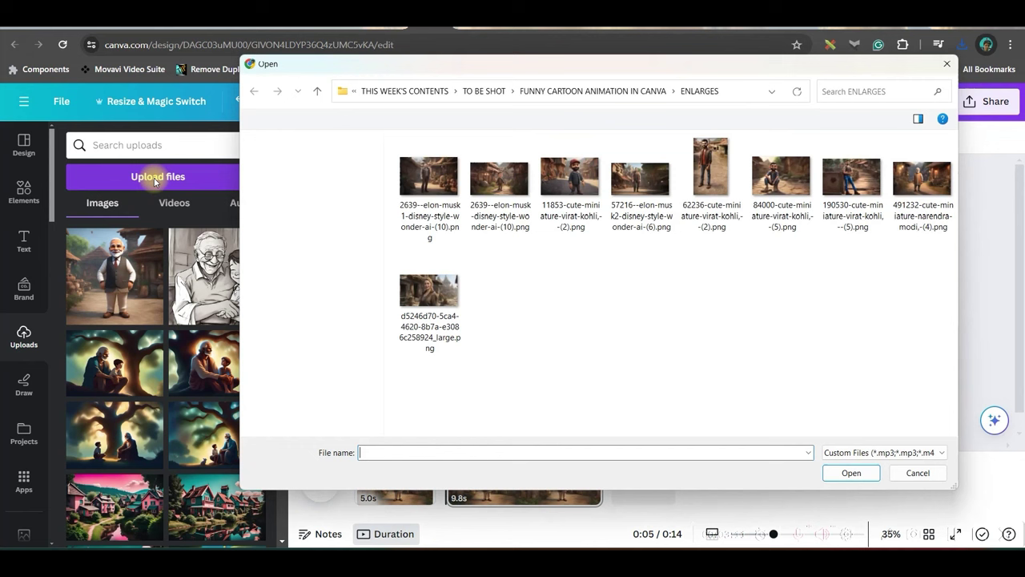
pyautogui.click(849, 469)
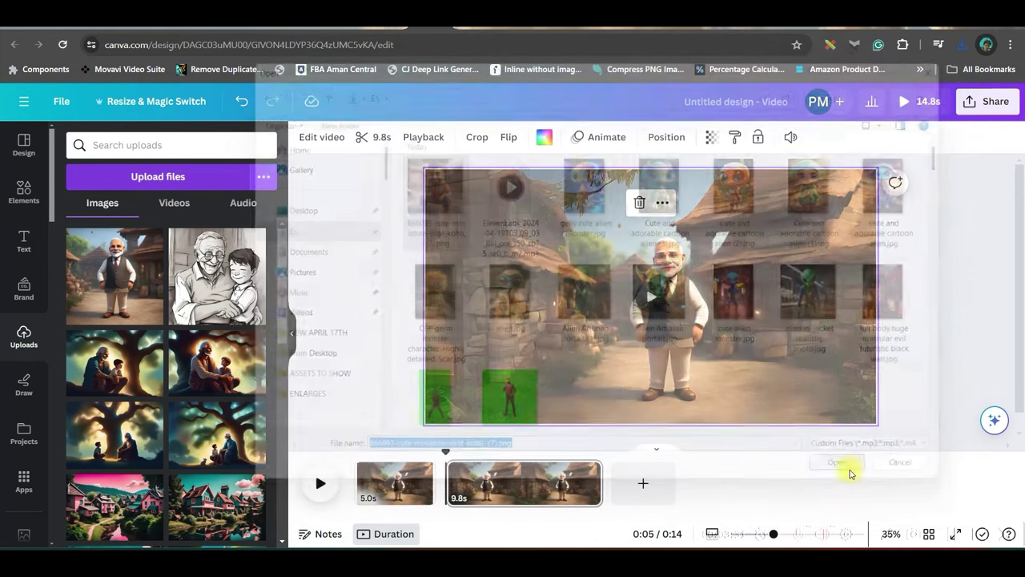
# Step: Add a blank third page holding the uploaded Kohli image and open its photo edits
pyautogui.click(645, 488)
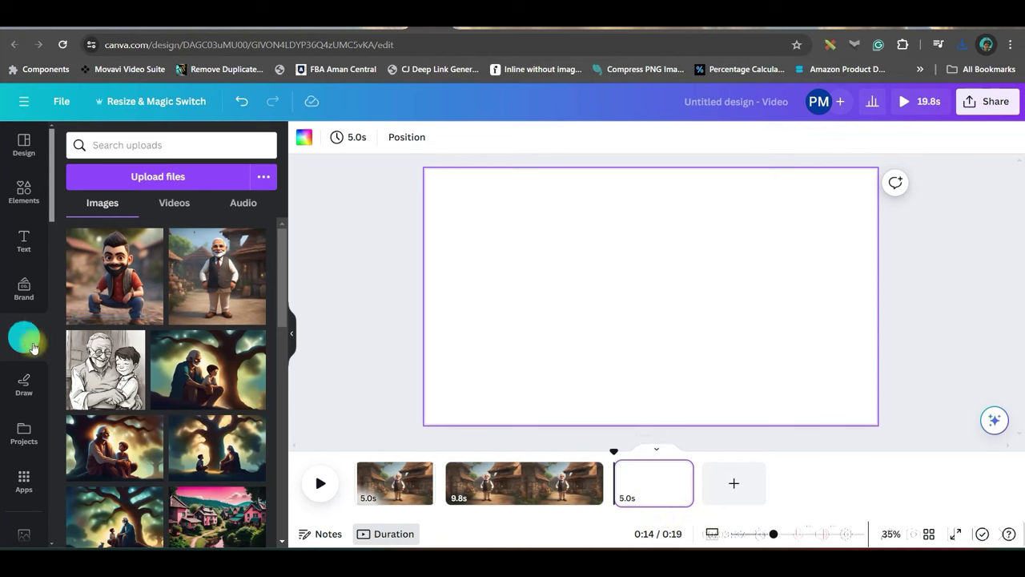
pyautogui.click(117, 275)
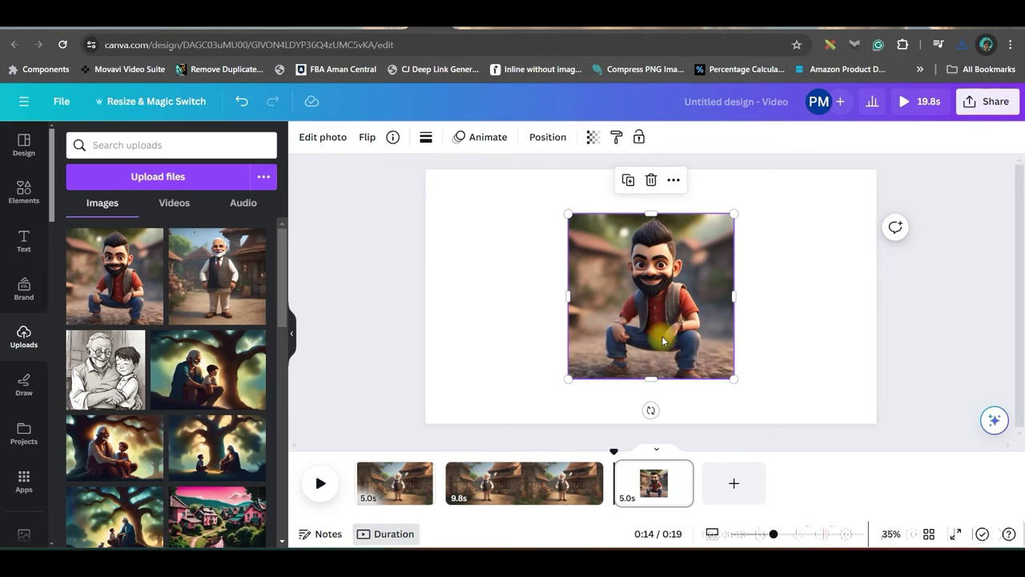
pyautogui.click(332, 141)
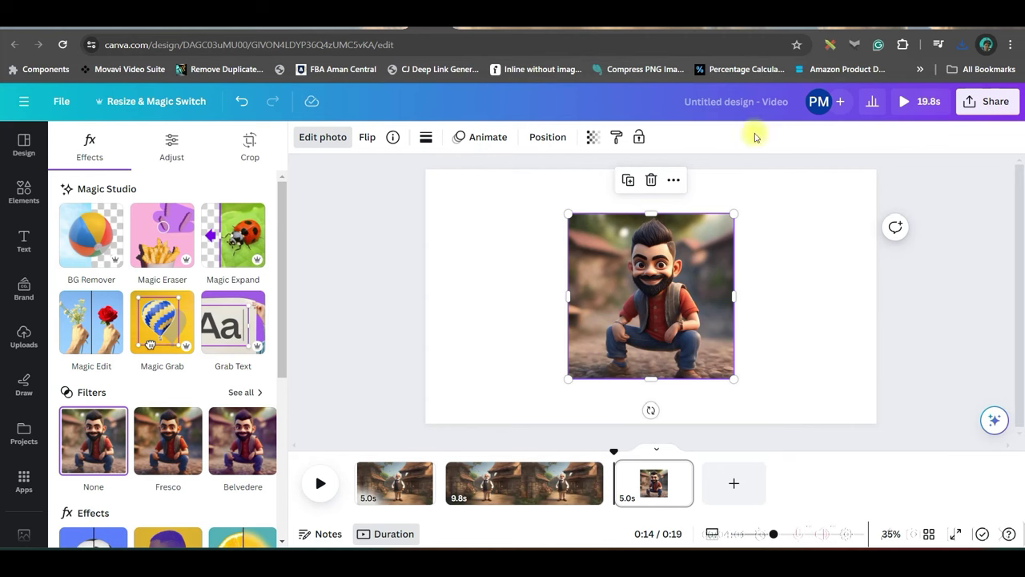
# Step: Magic Expand the Kohli image to Whole Page and preview the generated results
pyautogui.click(224, 253)
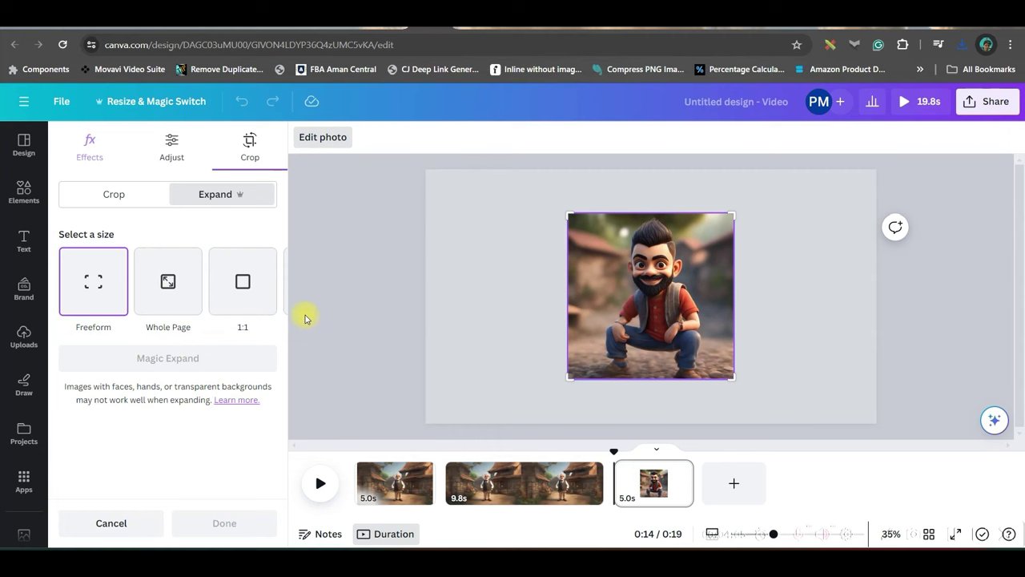
pyautogui.click(269, 283)
pyautogui.moveTo(83, 282)
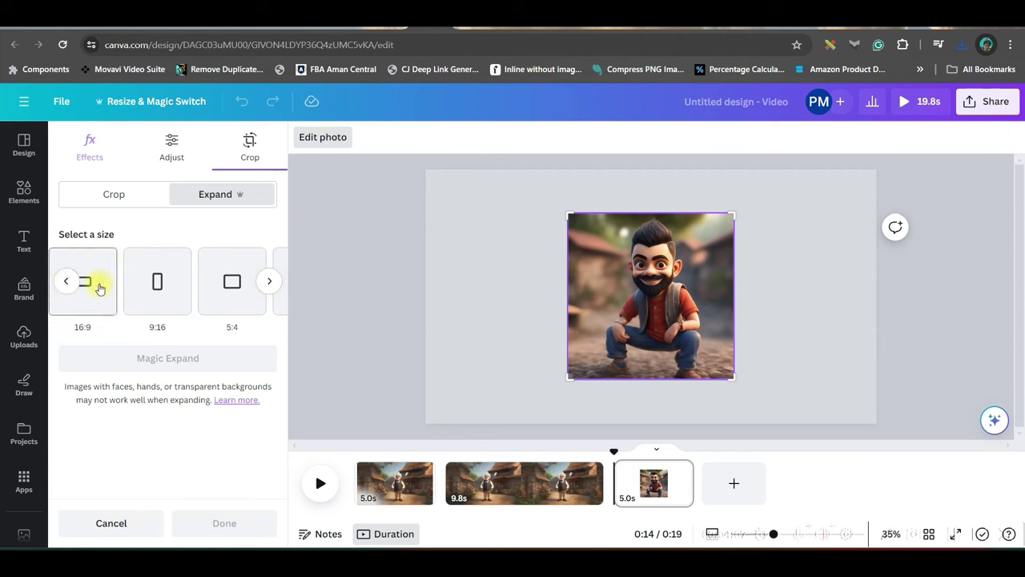
pyautogui.click(63, 282)
pyautogui.click(168, 285)
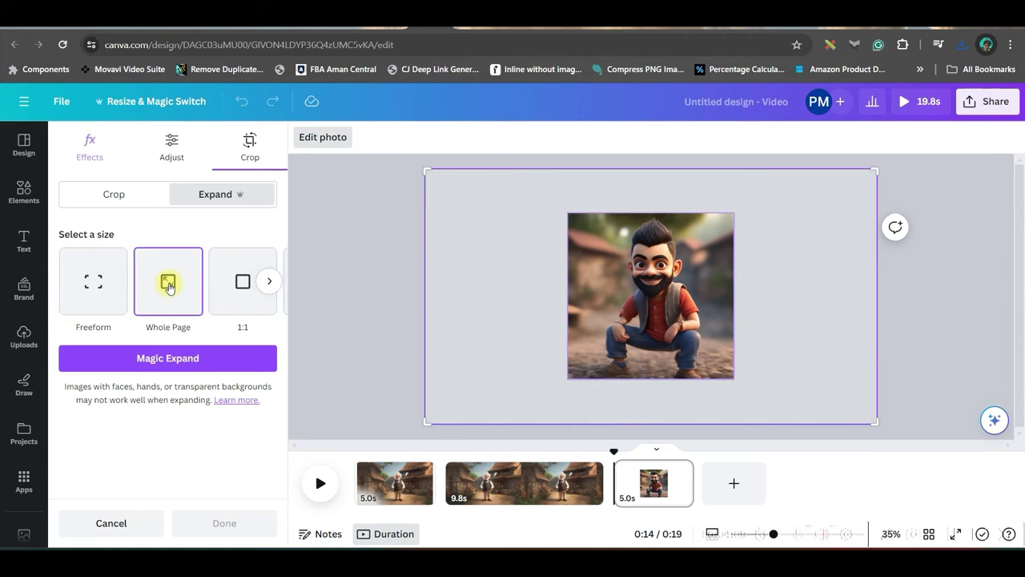
pyautogui.click(211, 357)
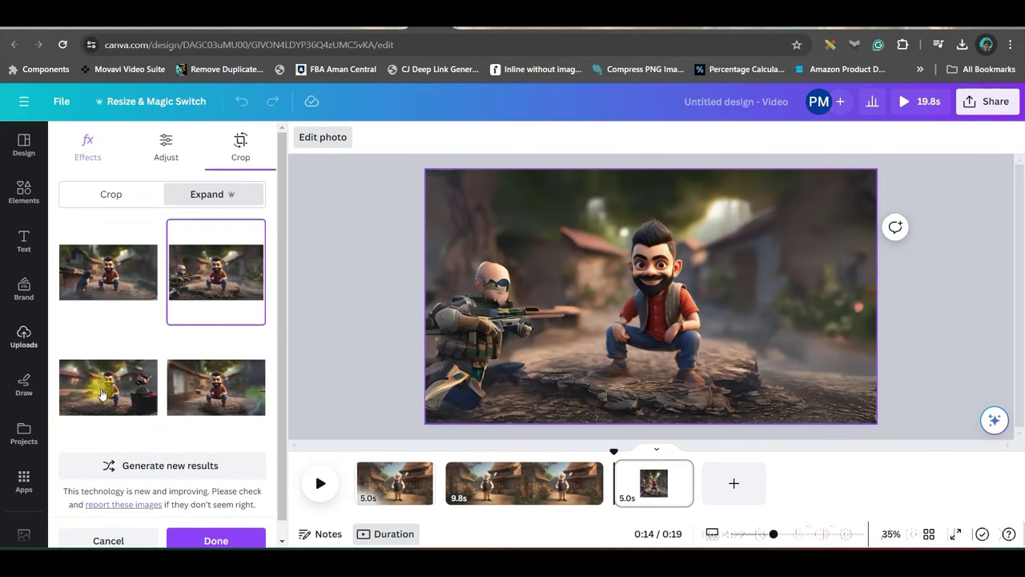
pyautogui.click(102, 394)
pyautogui.click(196, 389)
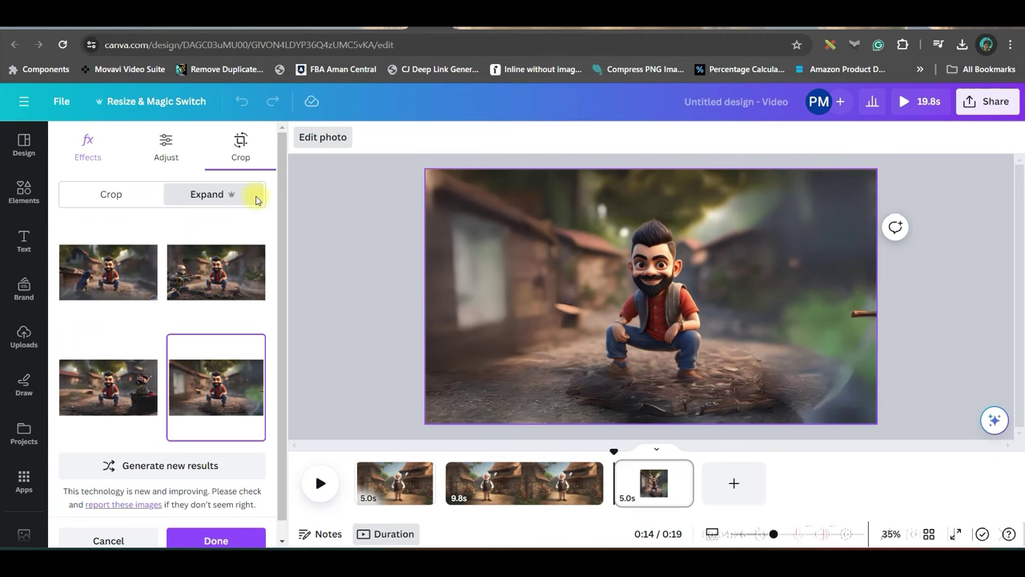
# Step: Generate a fresh set of expansions and apply the first village scene
pyautogui.scroll(-1, 142, 417)
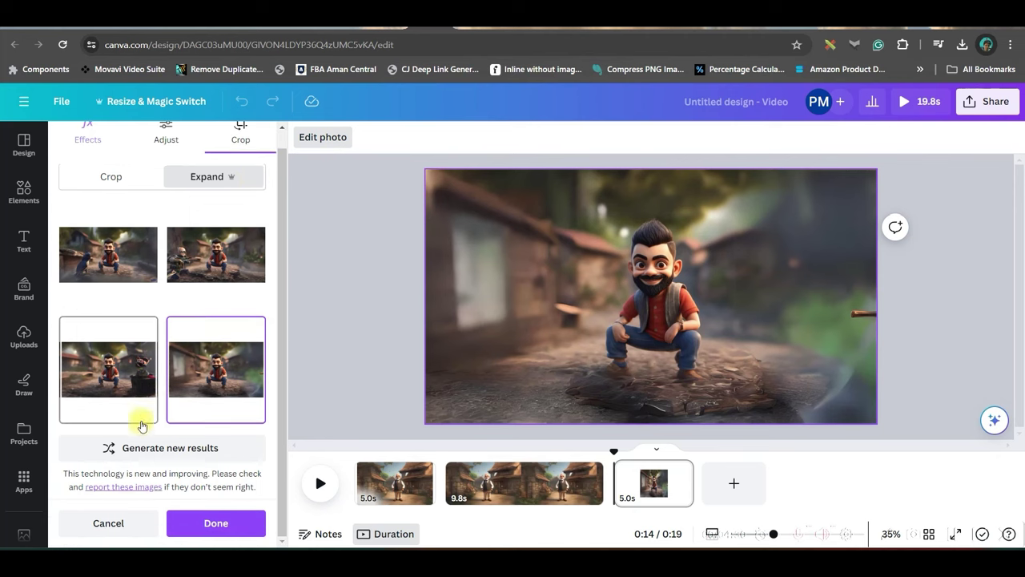
pyautogui.click(175, 450)
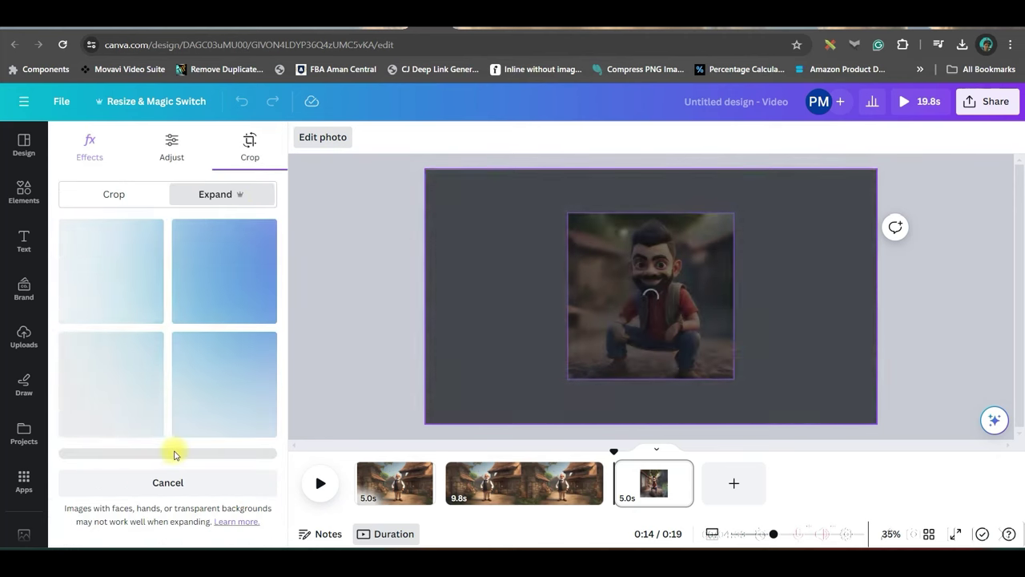
pyautogui.click(120, 274)
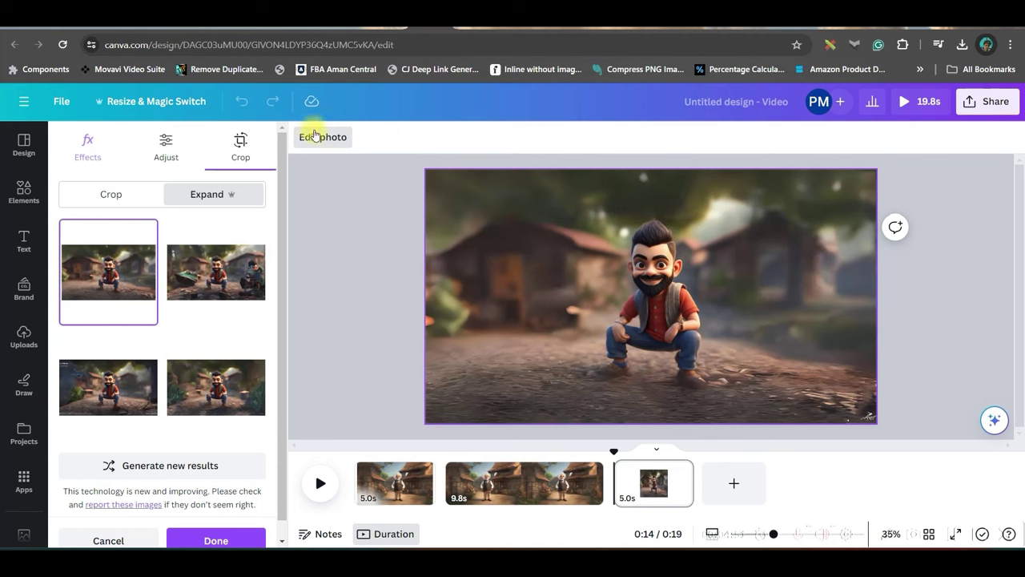
pyautogui.click(215, 540)
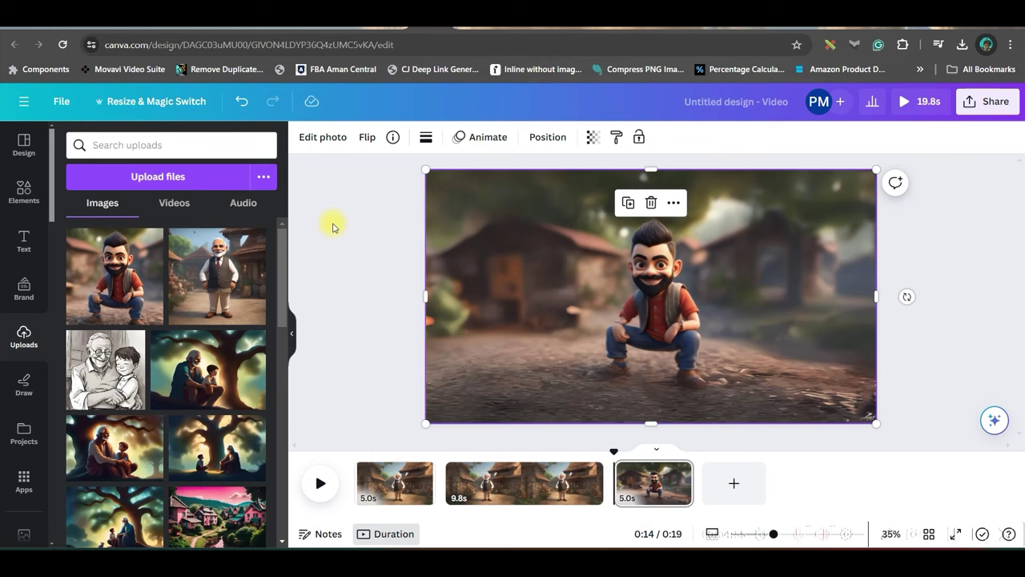
# Step: Download Page 3 alone as a PNG, with Current page selected instead of all pages
pyautogui.click(996, 107)
pyautogui.click(836, 441)
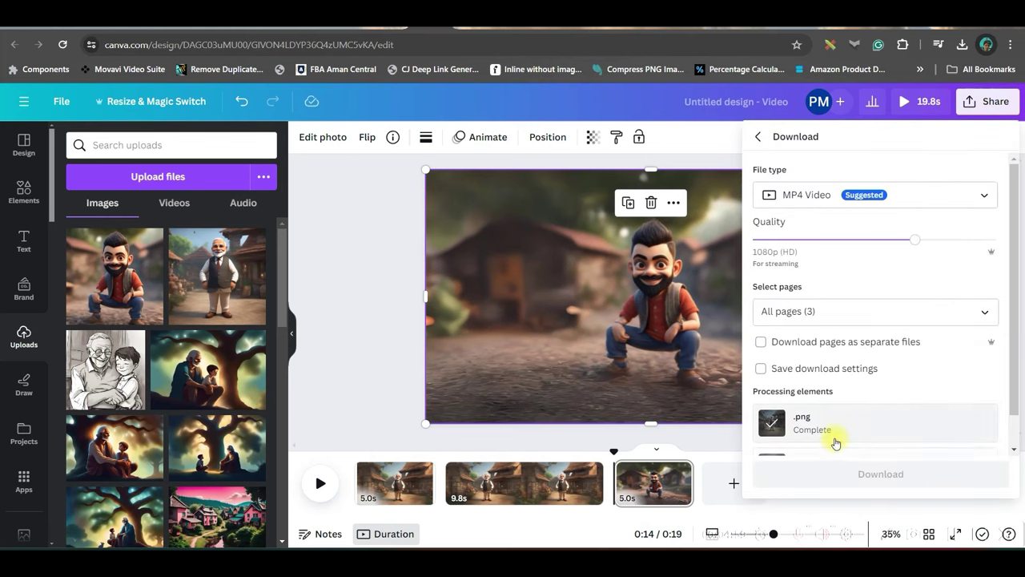
pyautogui.click(883, 197)
pyautogui.click(858, 272)
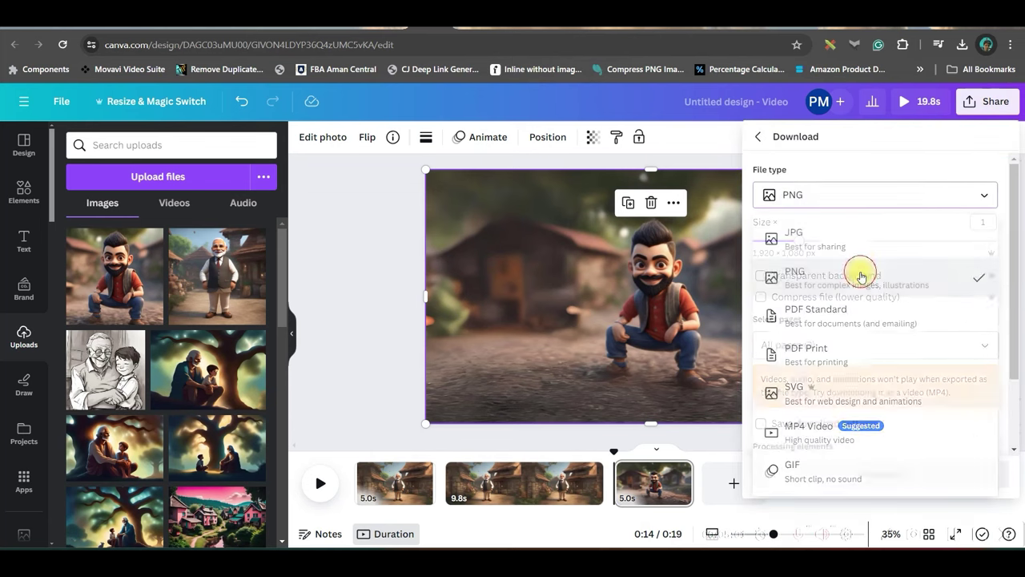
pyautogui.click(981, 349)
pyautogui.click(974, 131)
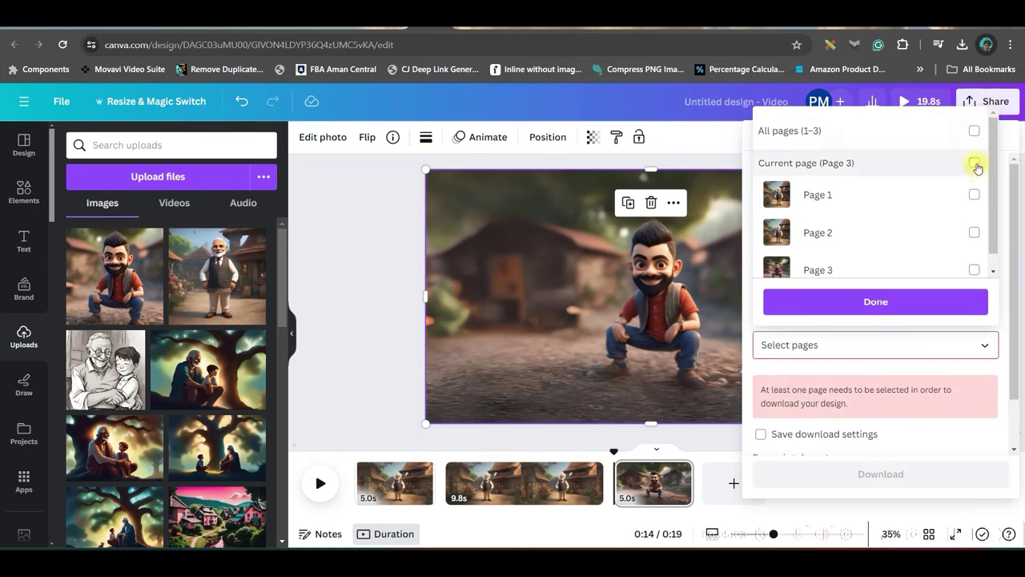
pyautogui.click(974, 163)
pyautogui.click(935, 304)
pyautogui.click(910, 452)
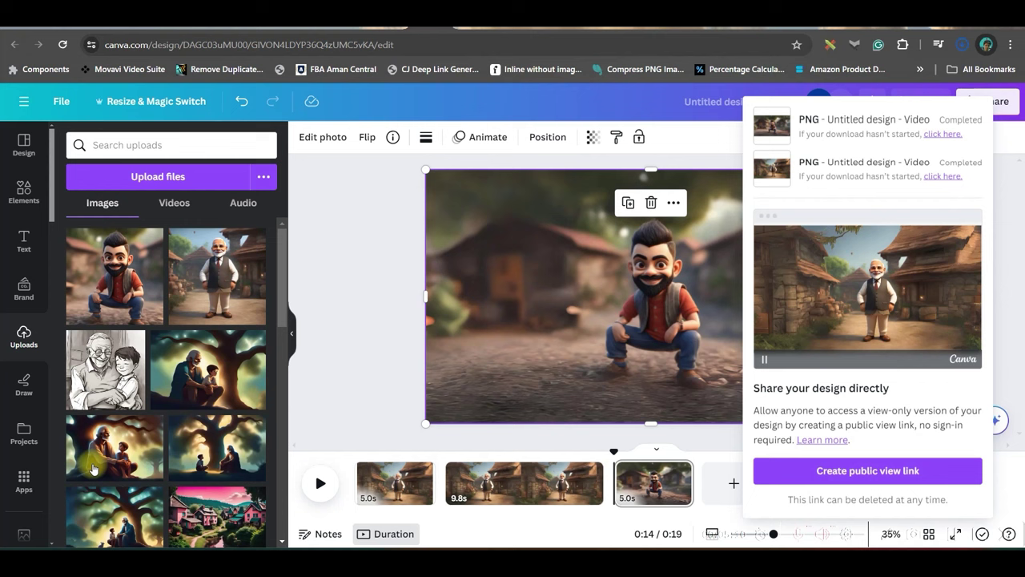
# Step: Find and open the Avatars by DupDub app from the dupdub Apps search
pyautogui.click(24, 482)
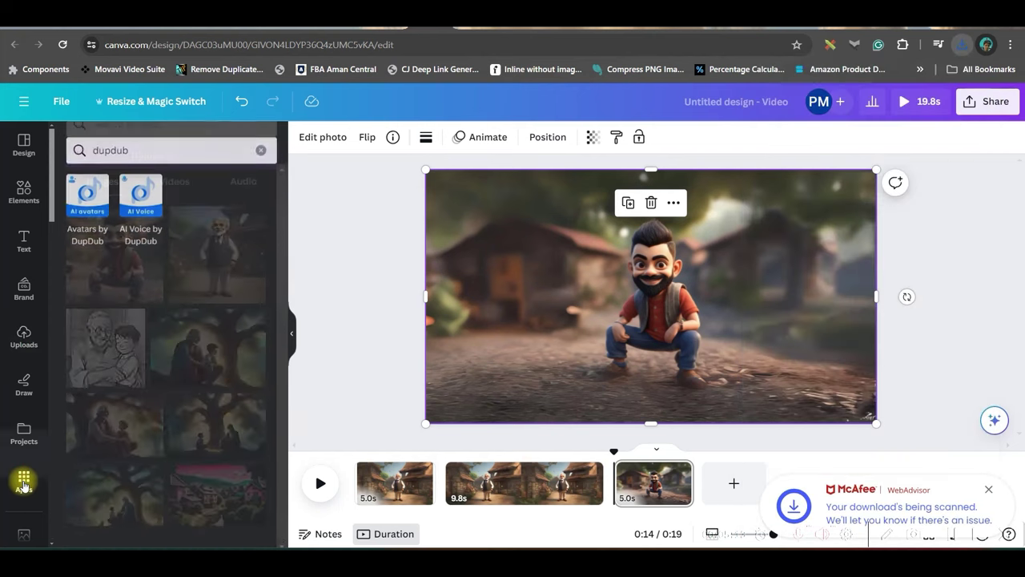
pyautogui.click(149, 146)
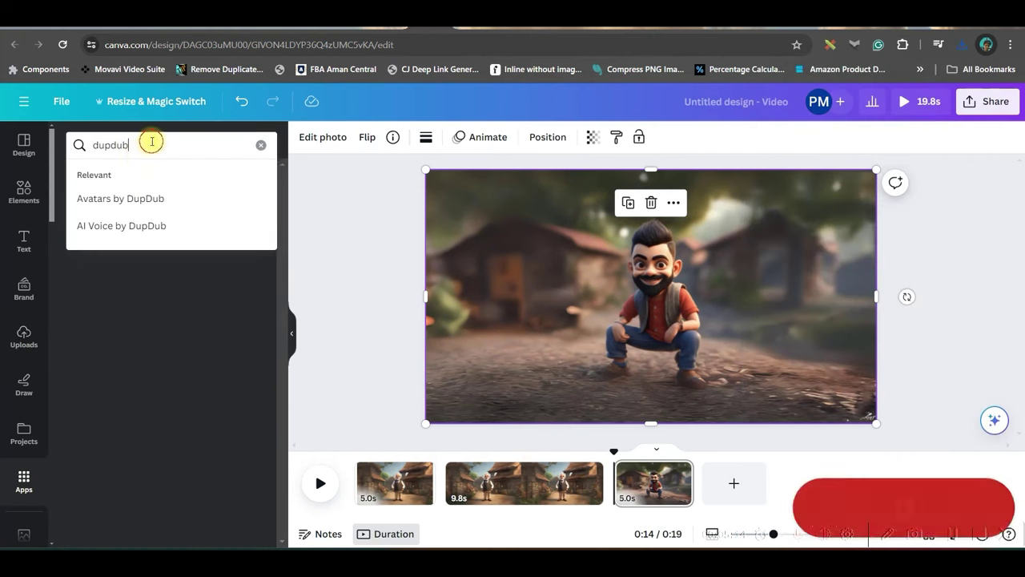
pyautogui.click(122, 323)
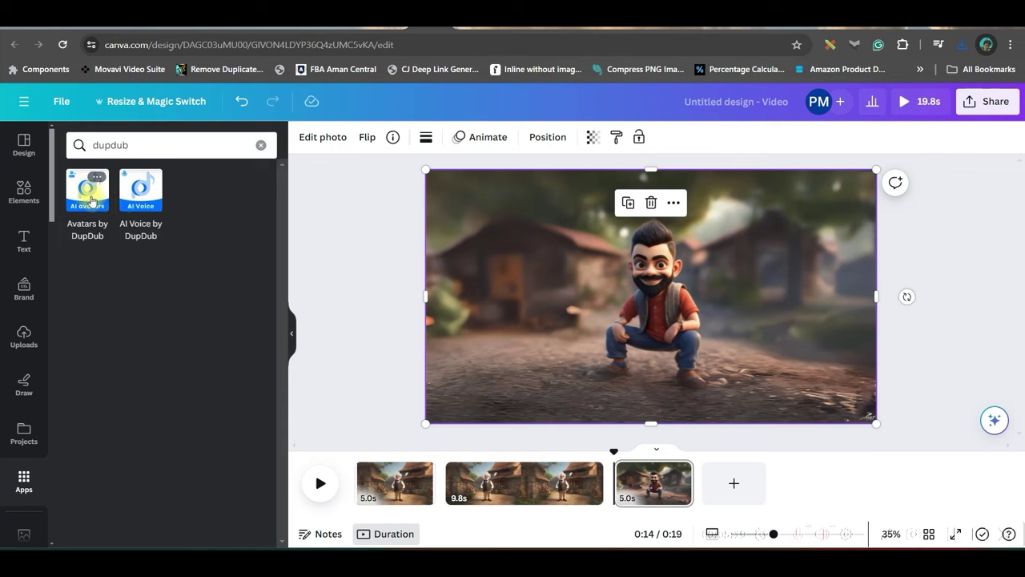
pyautogui.click(91, 201)
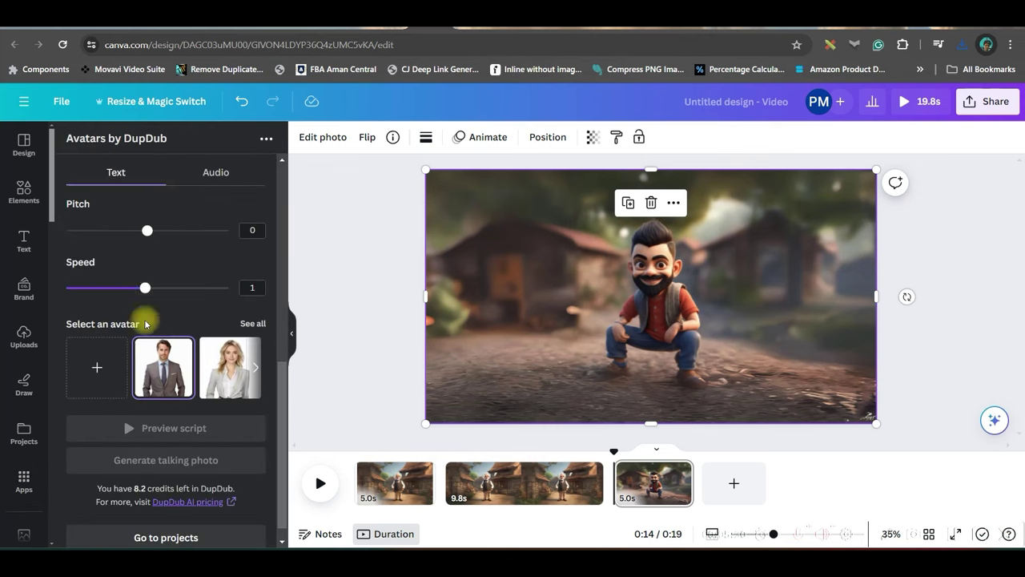
# Step: Upload the village character PNG as a custom avatar and switch to audio input
pyautogui.scroll(-1, 104, 265)
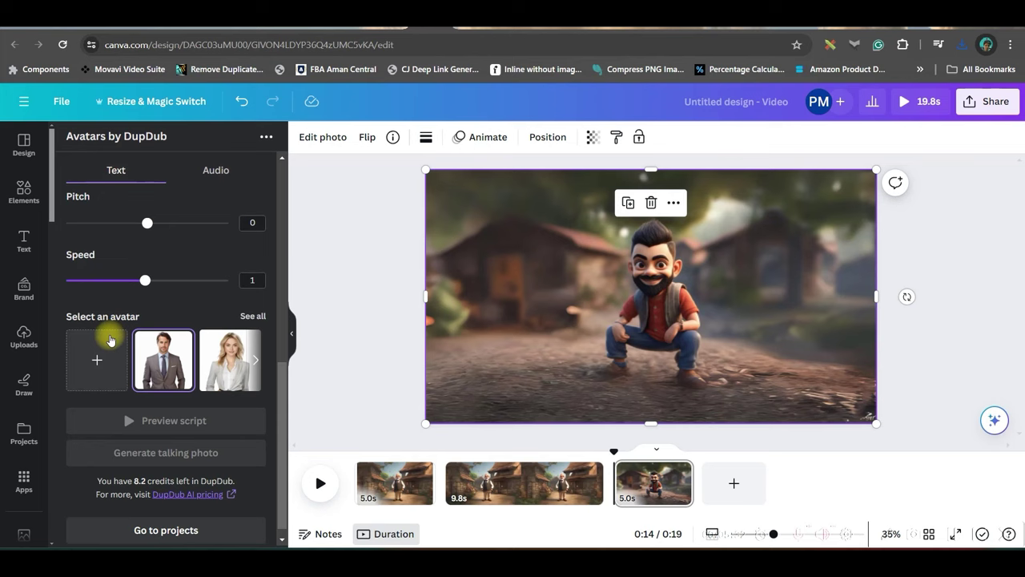
pyautogui.click(97, 362)
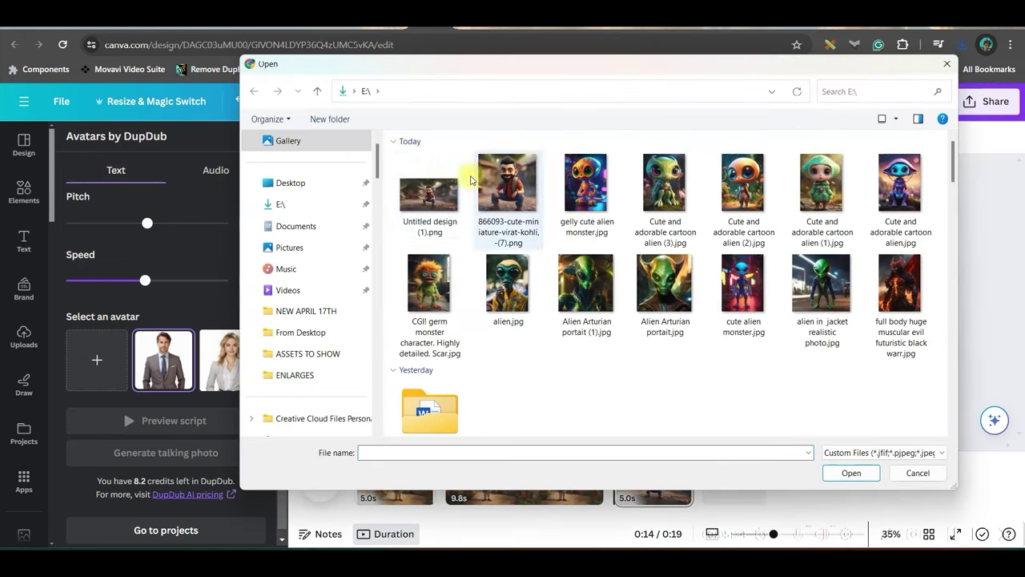
pyautogui.click(430, 201)
pyautogui.click(867, 472)
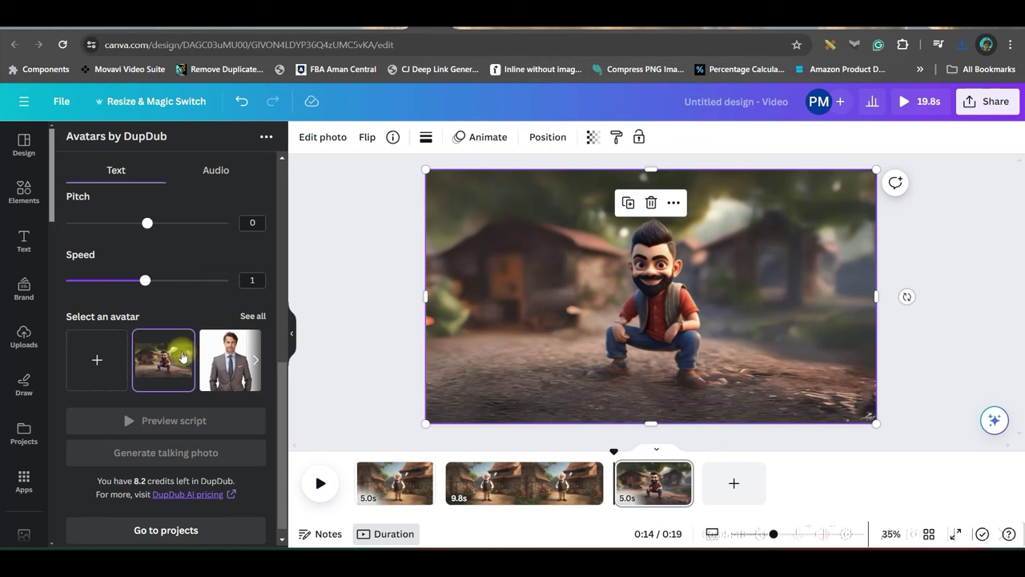
pyautogui.scroll(2, 171, 281)
pyautogui.scroll(2, 181, 273)
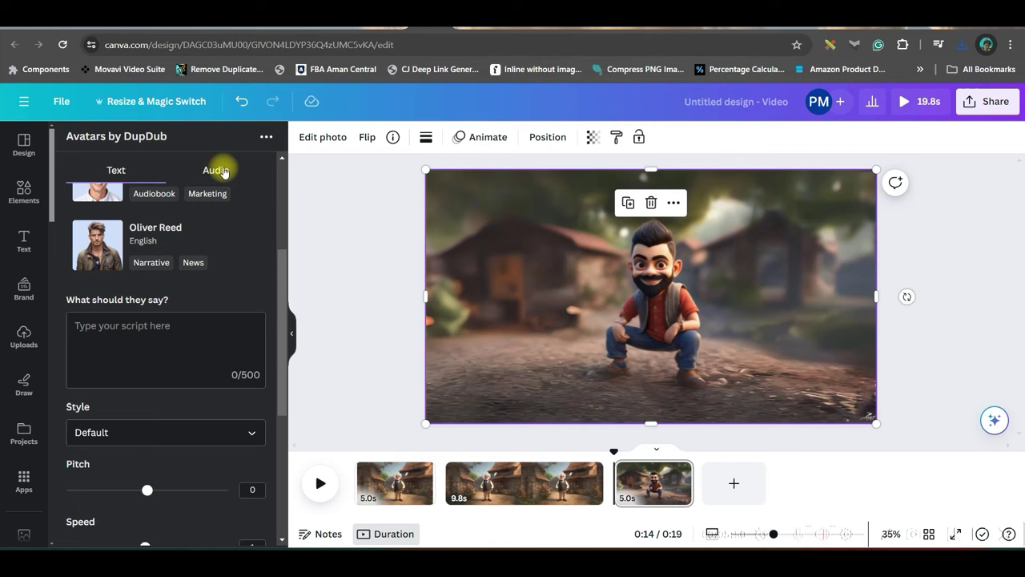
pyautogui.scroll(-1, 224, 171)
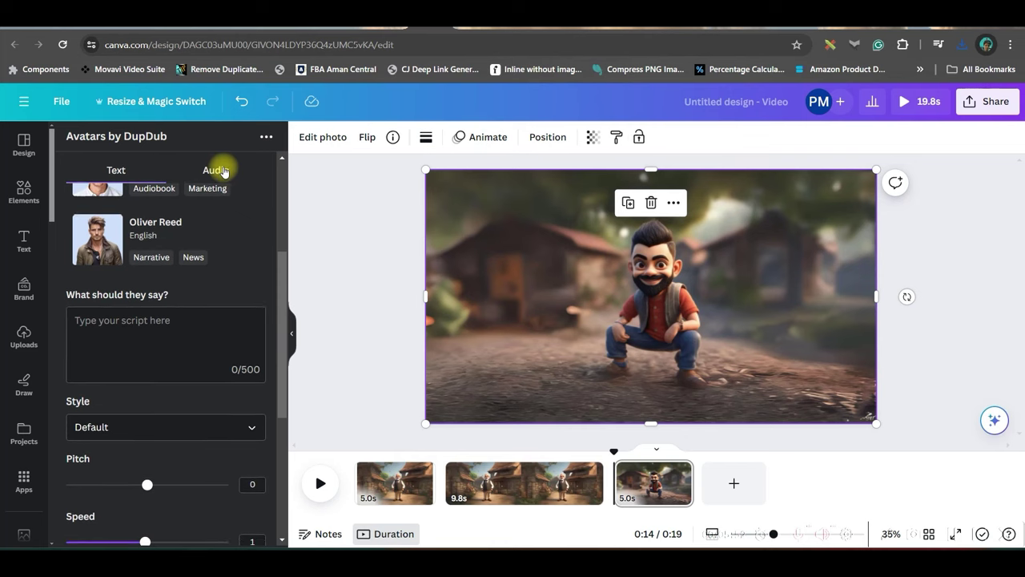
pyautogui.click(84, 320)
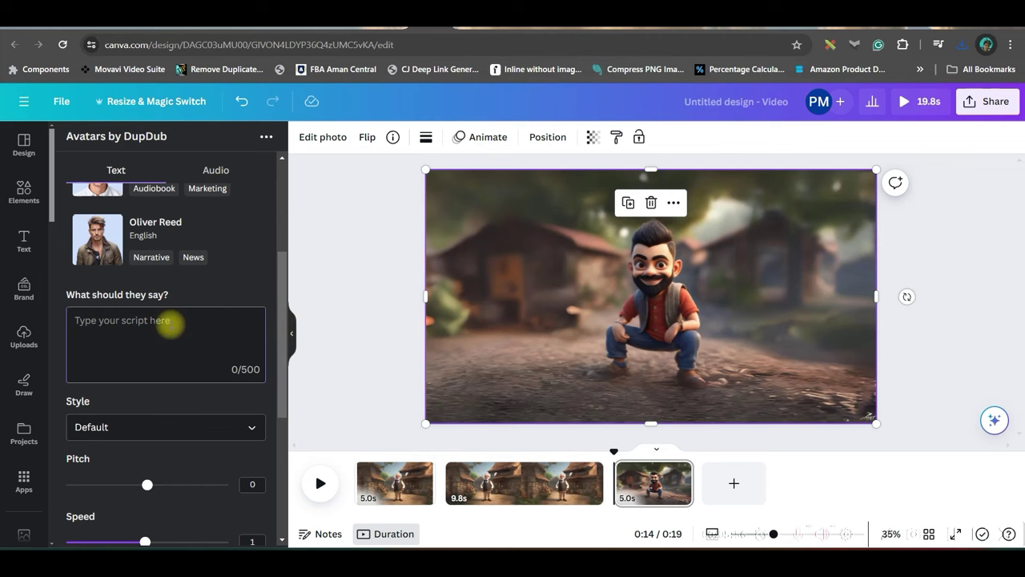
pyautogui.click(217, 170)
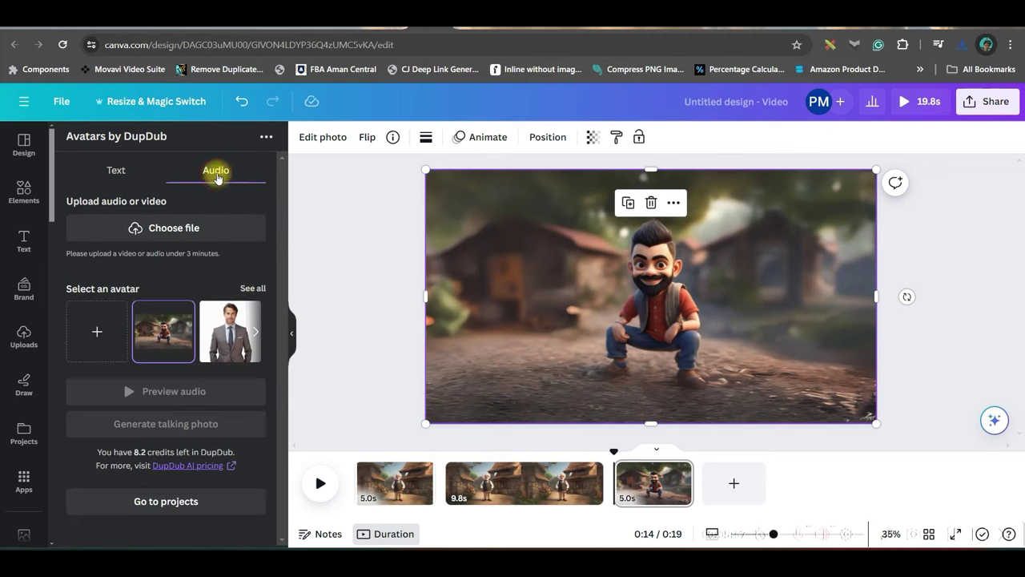
# Step: Upload the ElevenLabs mp3 and generate the lip-synced talking photo
pyautogui.click(187, 228)
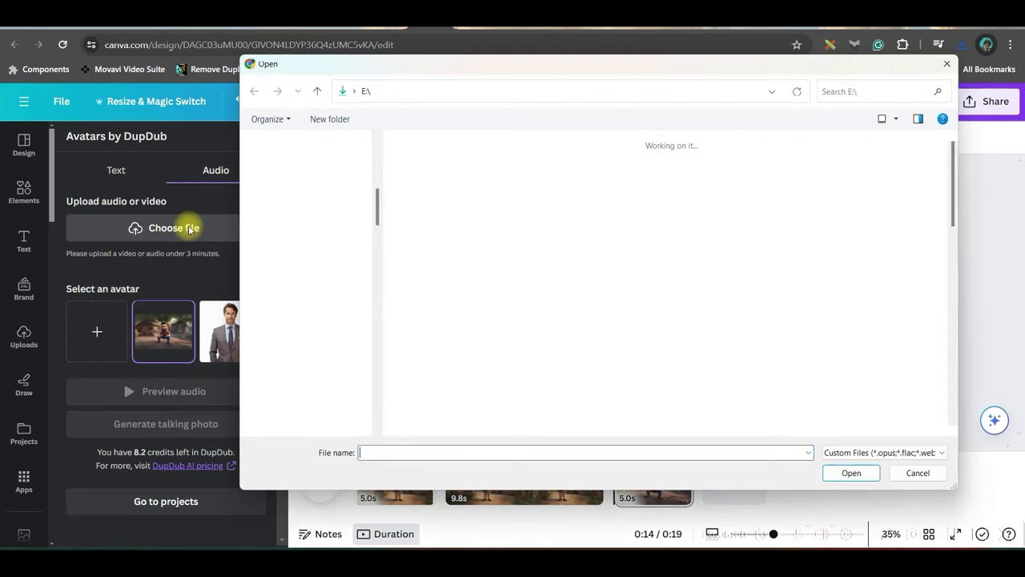
pyautogui.click(430, 196)
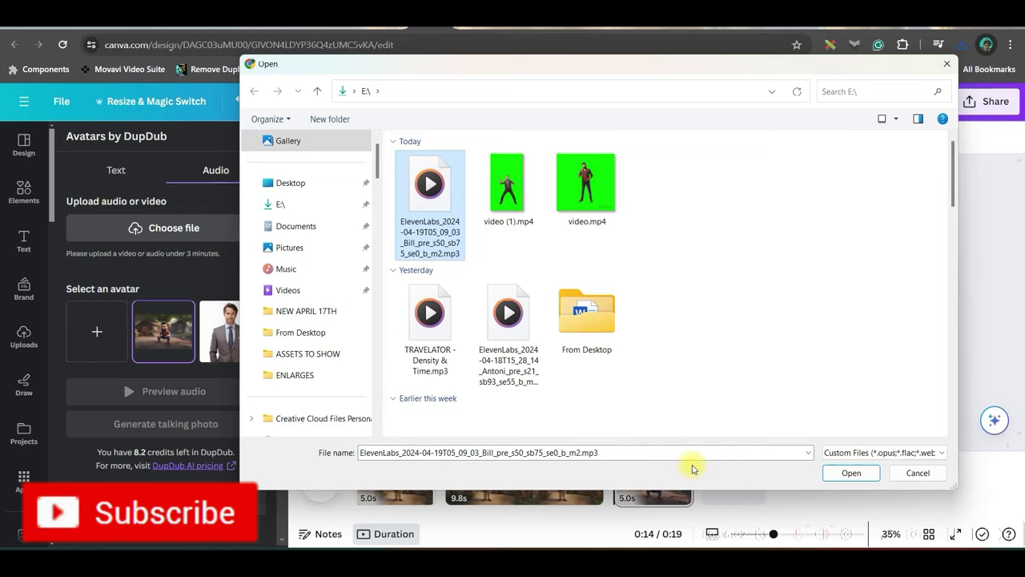
pyautogui.click(850, 473)
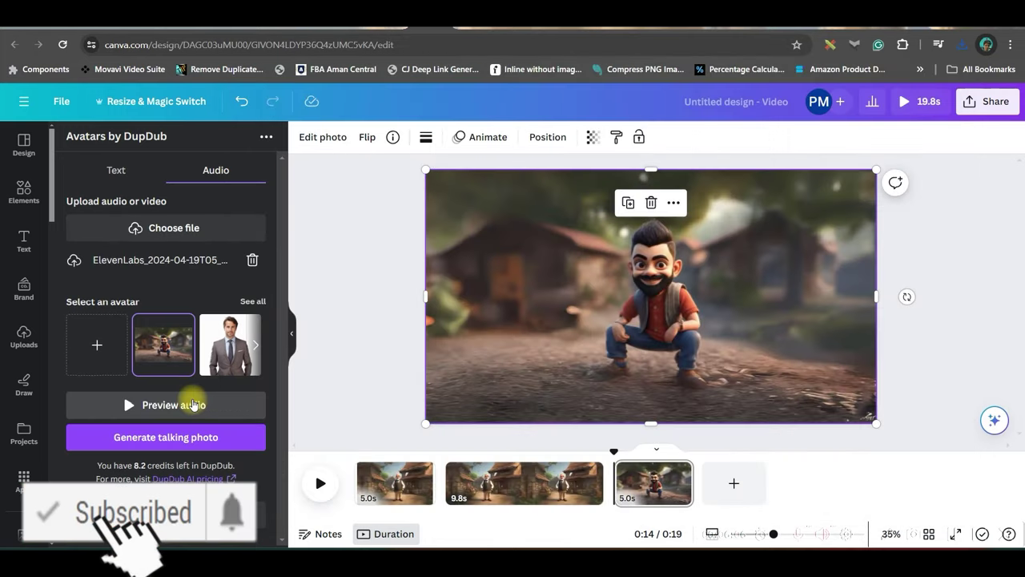
pyautogui.click(159, 441)
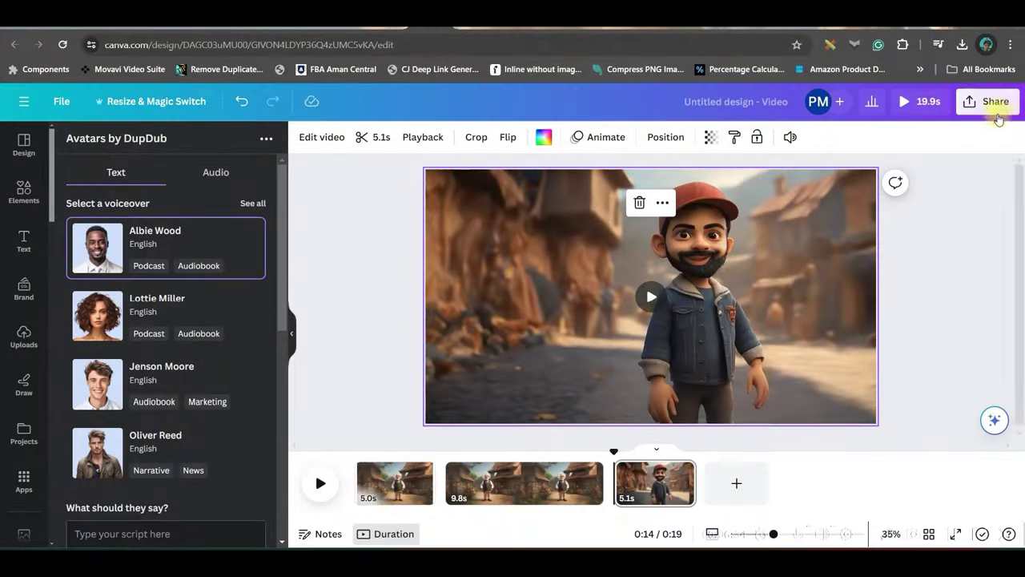
# Step: Set the MP4 Video download to include only page 3, the current page
pyautogui.click(1001, 104)
pyautogui.click(833, 439)
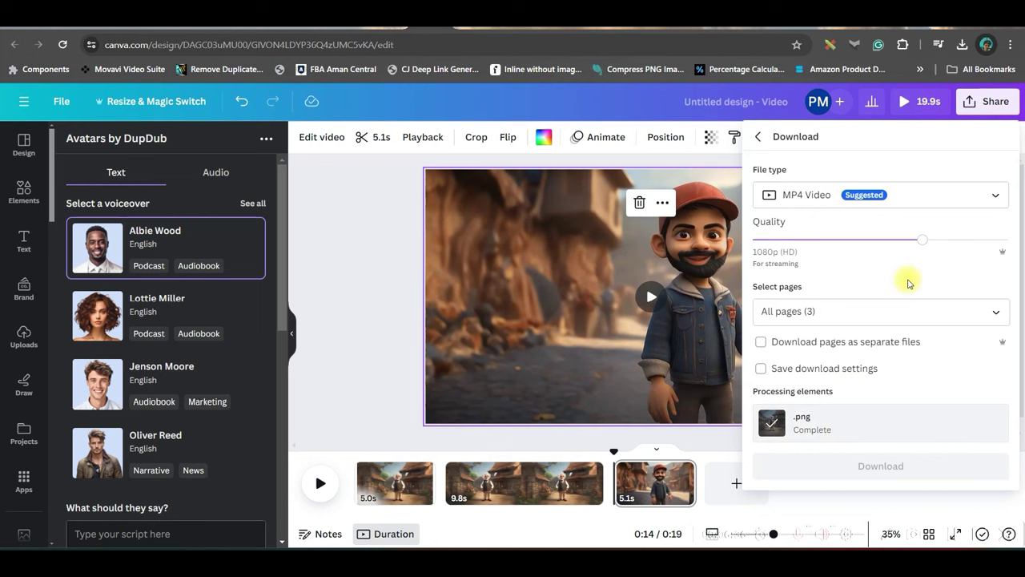
pyautogui.click(993, 312)
pyautogui.click(974, 112)
pyautogui.click(974, 145)
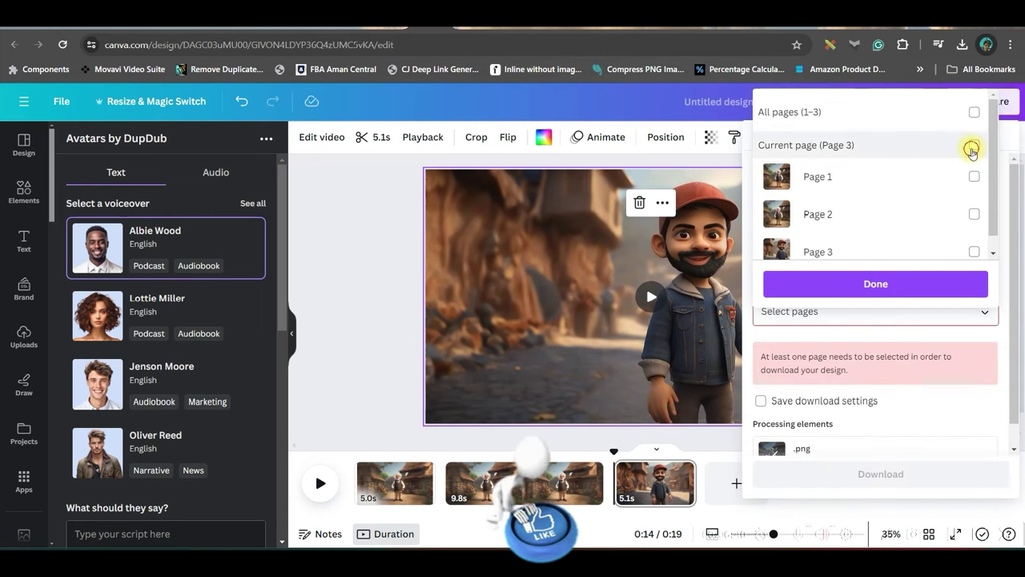
pyautogui.click(913, 285)
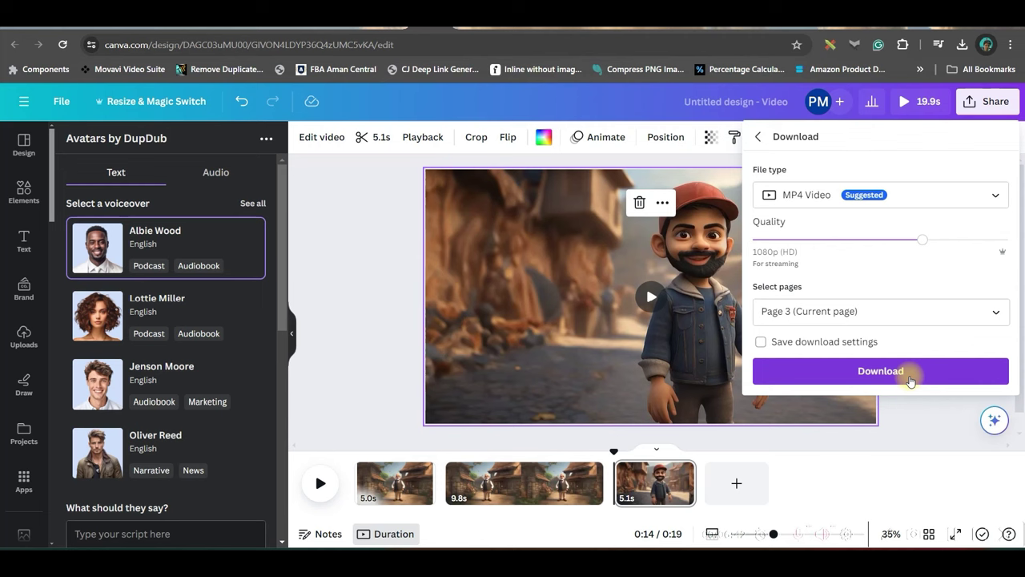